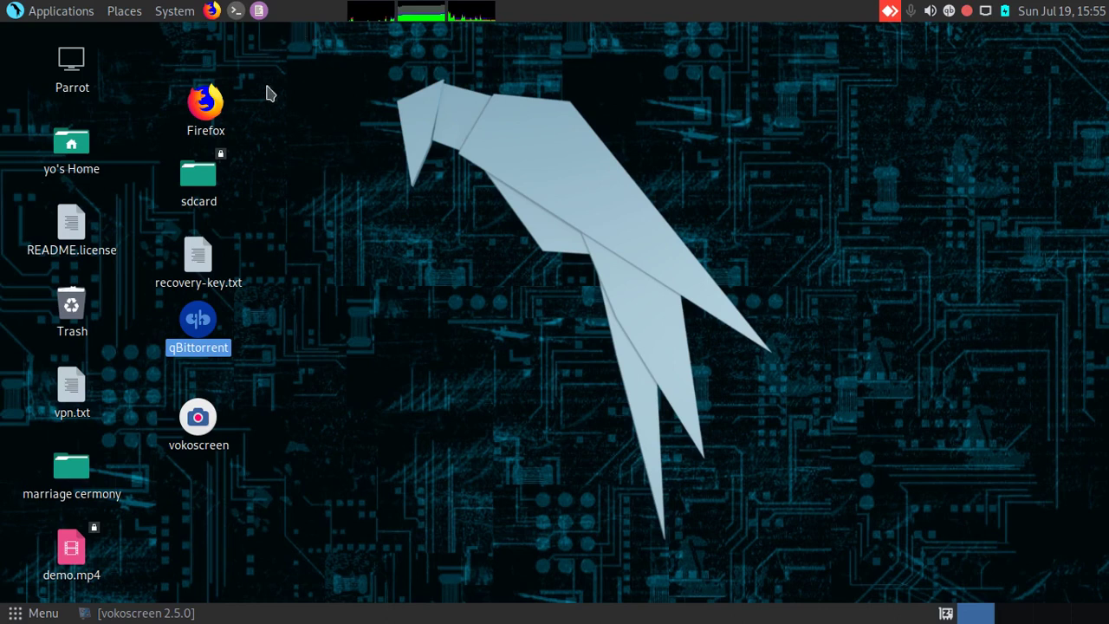
Search 'protonvpn' in a new Firefox tab and open the official ProtonVPN homepage
click(217, 19)
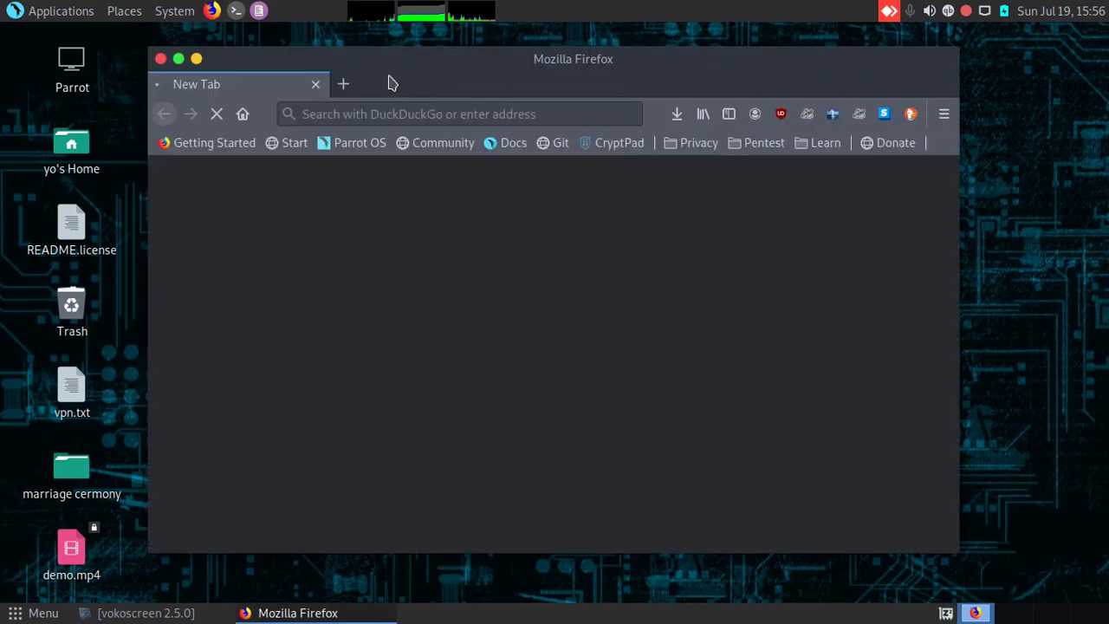
click(343, 87)
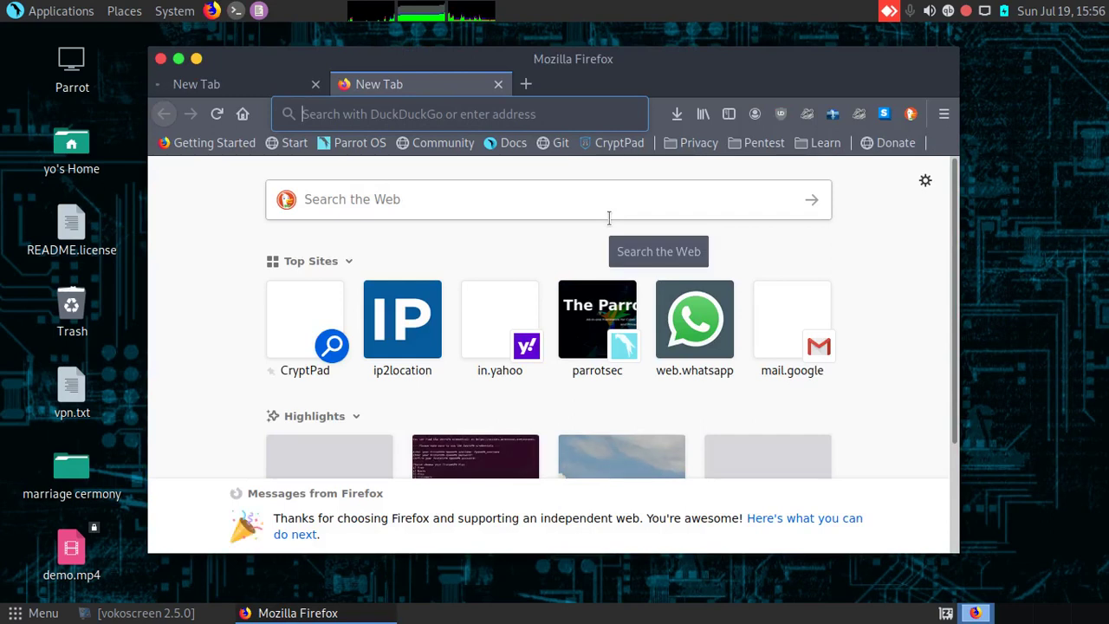
text(protonvp)
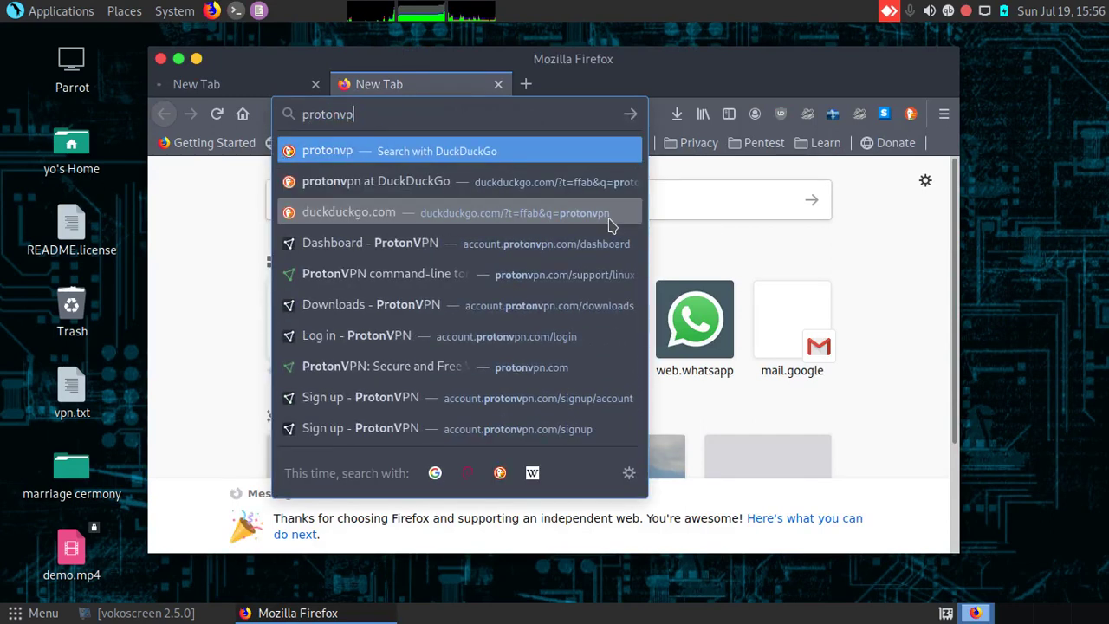
text(n)
key(Return)
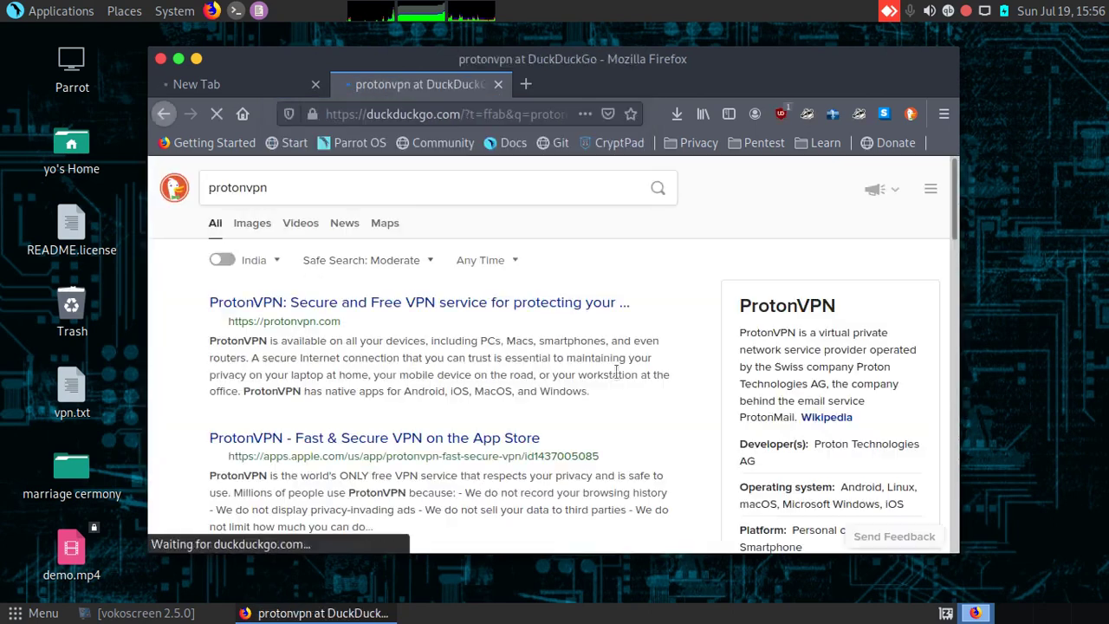
click(398, 304)
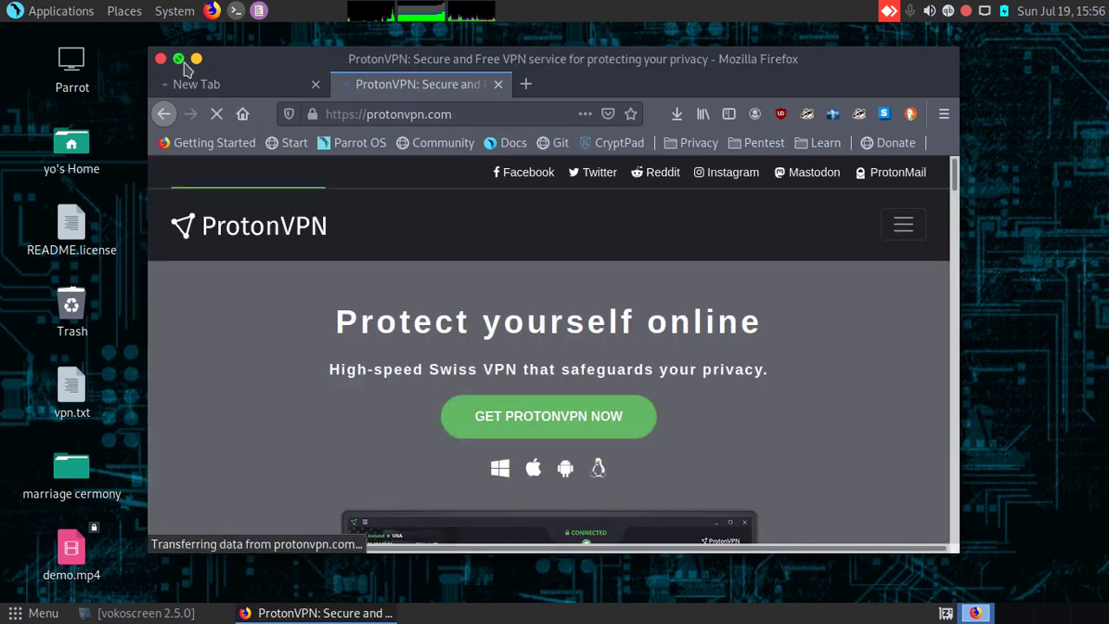
Maximize Firefox, go to SIGNUP pricing, pick GET FREE, and scroll to the Free/Basic/Plus/Visionary plans
click(196, 58)
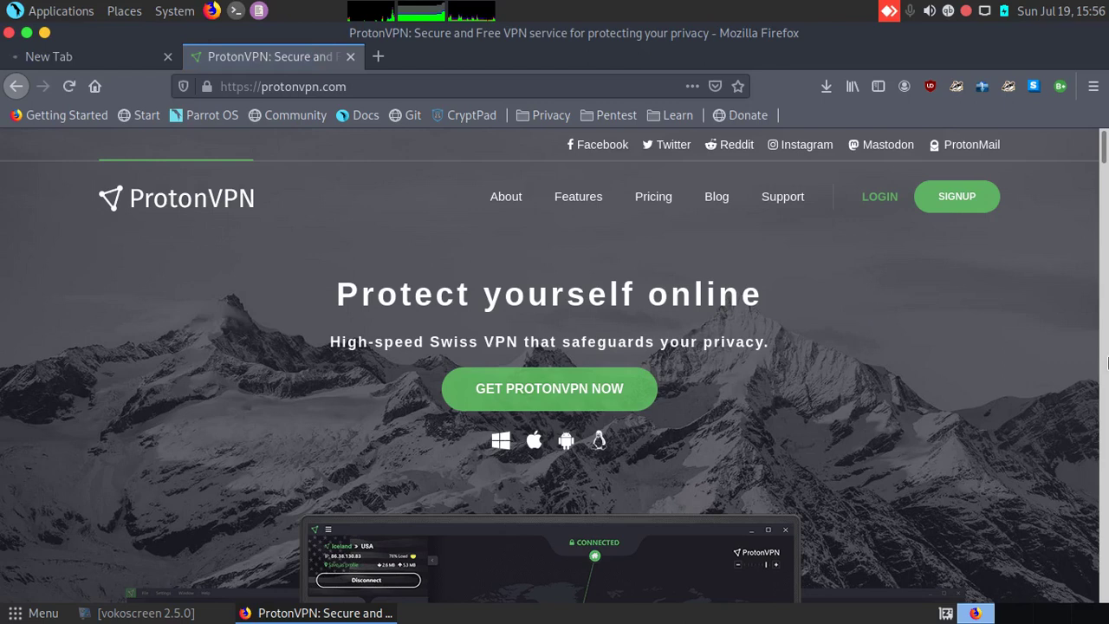
click(956, 197)
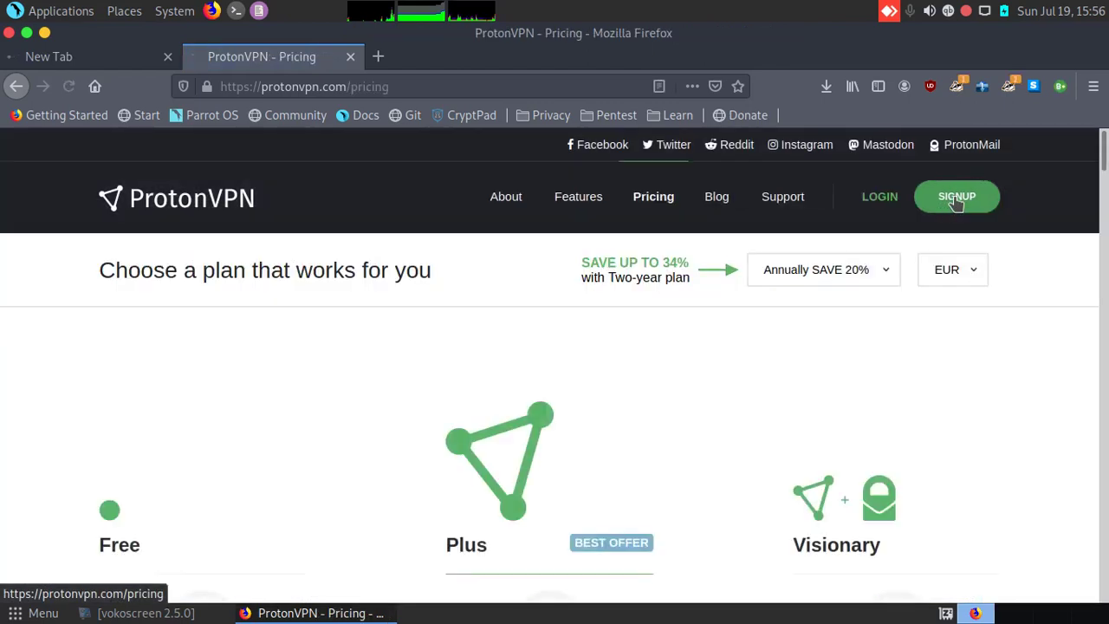
scroll(1091, 225, down, 5)
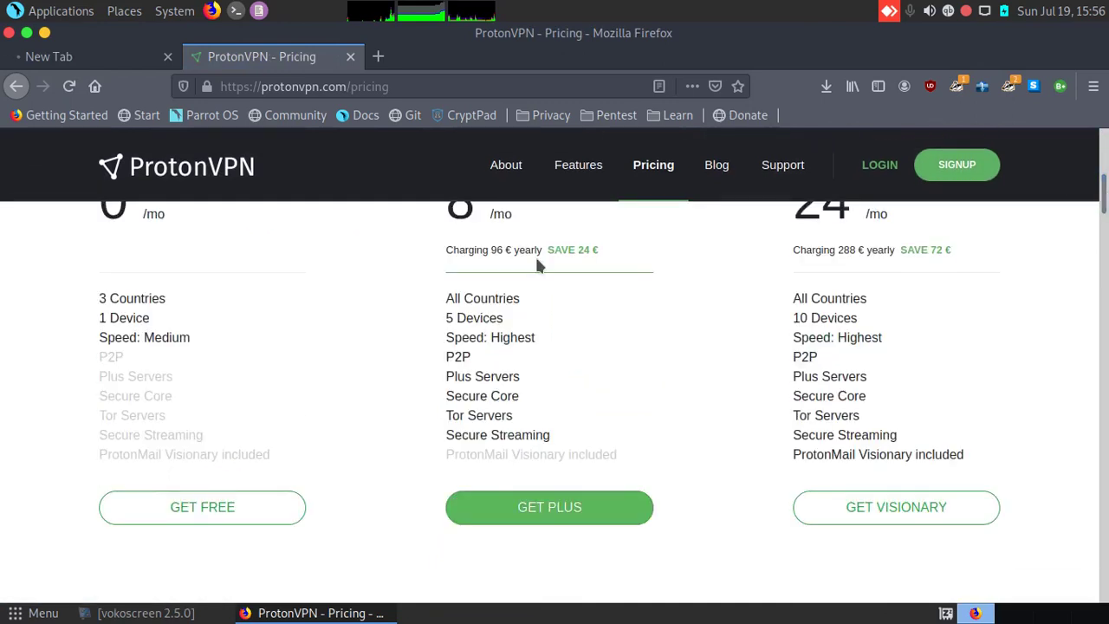
scroll(1102, 177, up, 3)
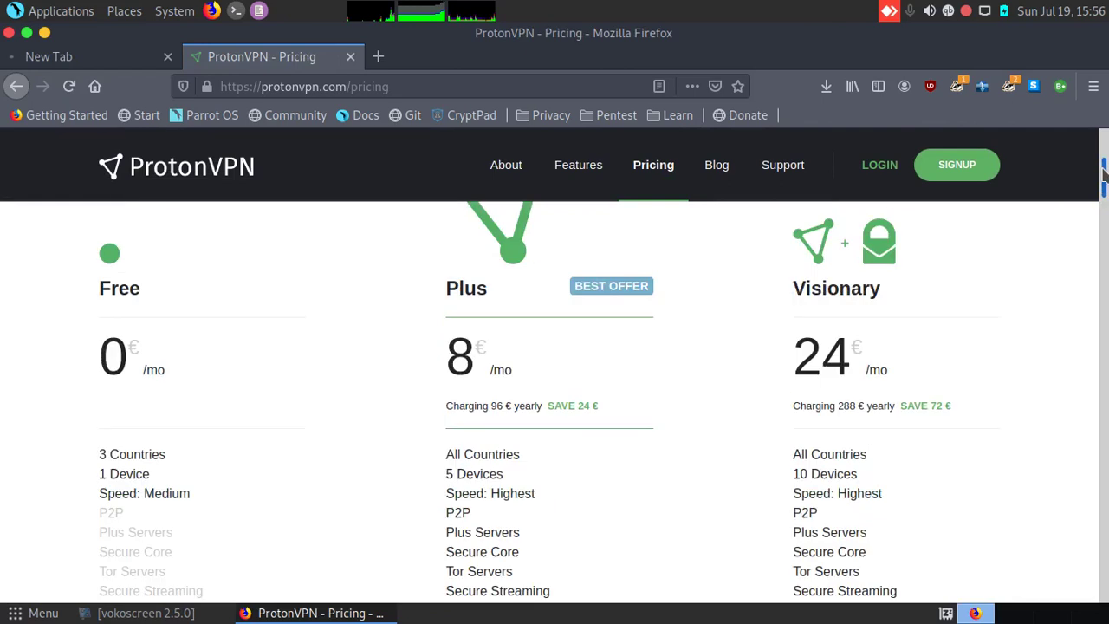
scroll(1103, 176, up, 1)
scroll(1103, 173, down, 3)
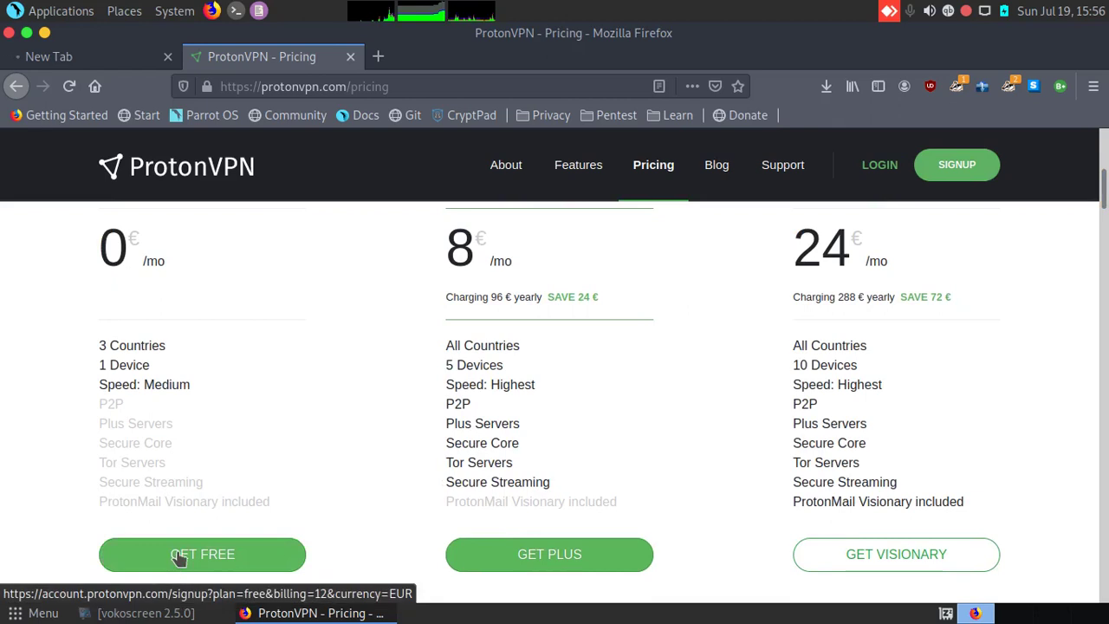
click(179, 557)
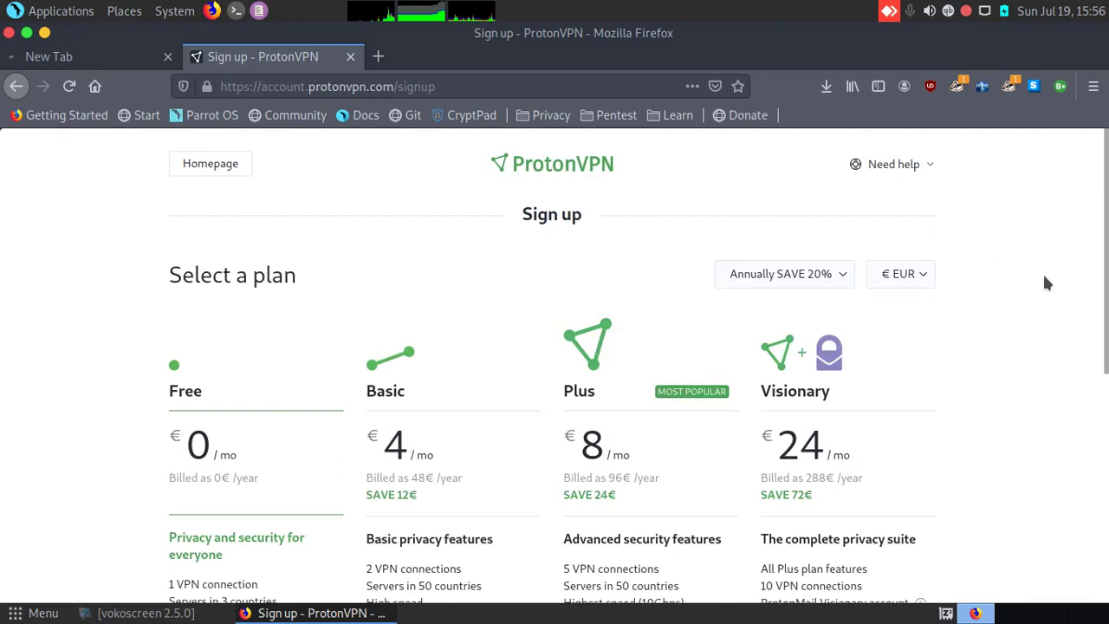
scroll(1106, 248, down, 4)
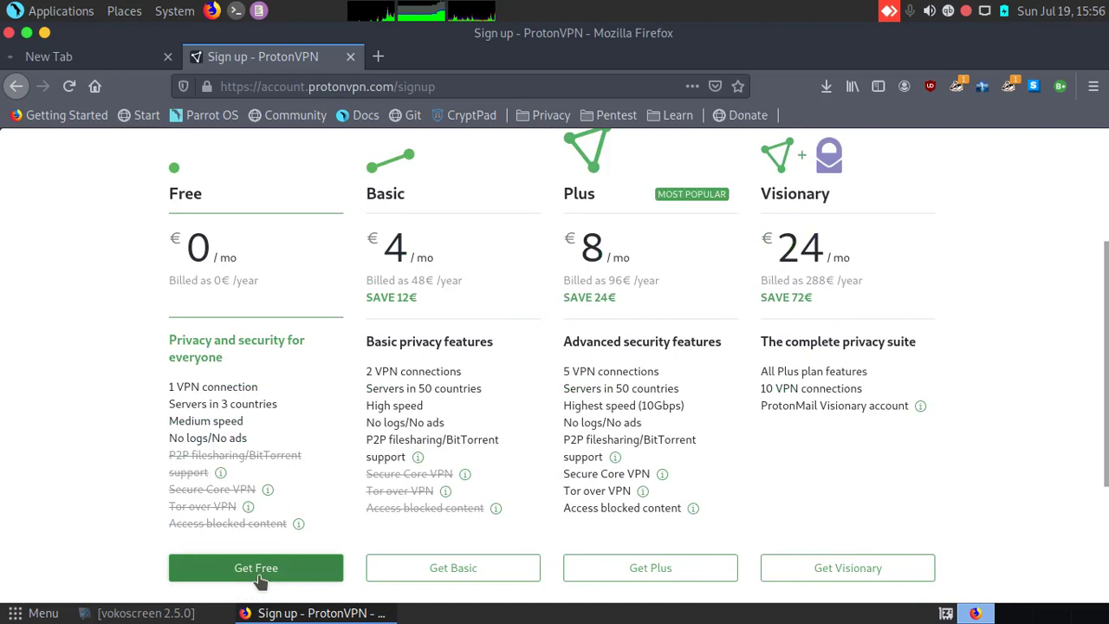
Switch from Free sign-up to Log in and sign in with the saved credentials
click(257, 574)
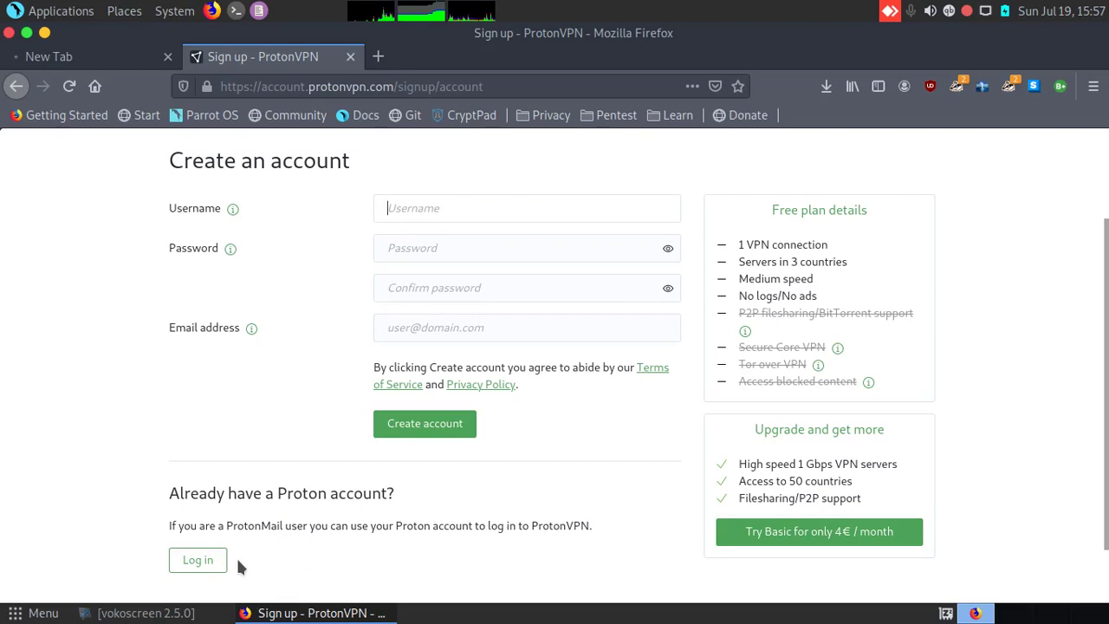
click(179, 560)
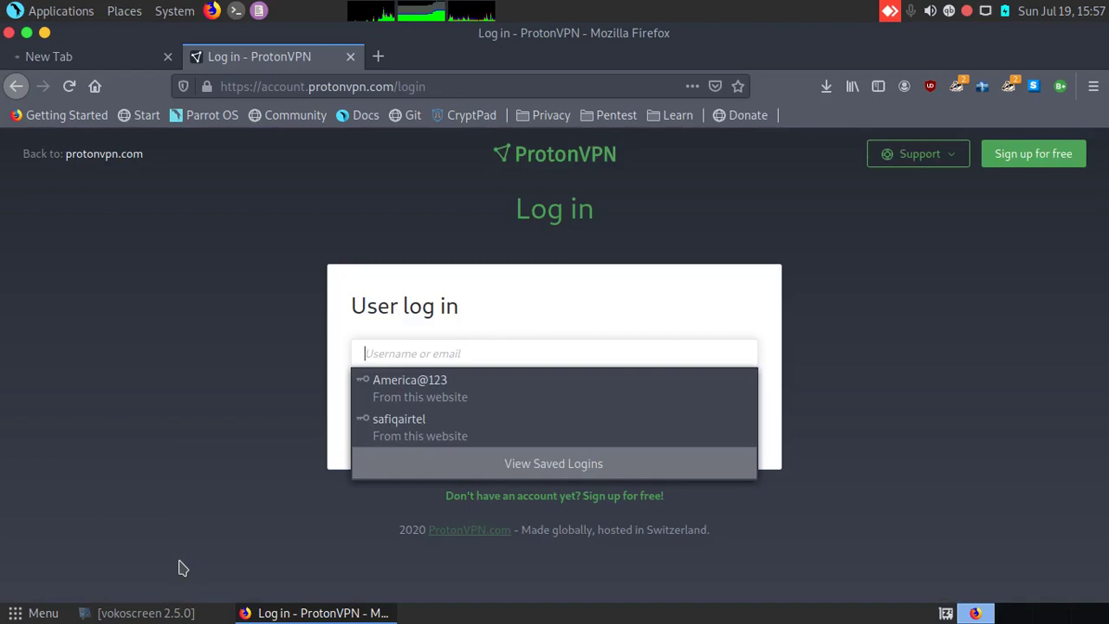
click(395, 429)
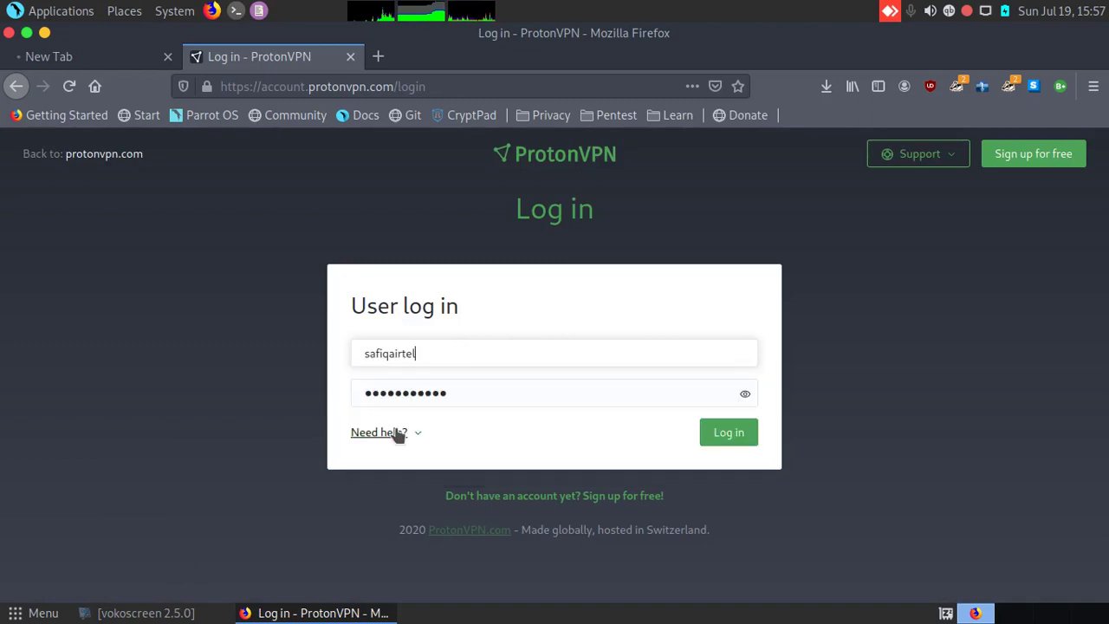
click(731, 432)
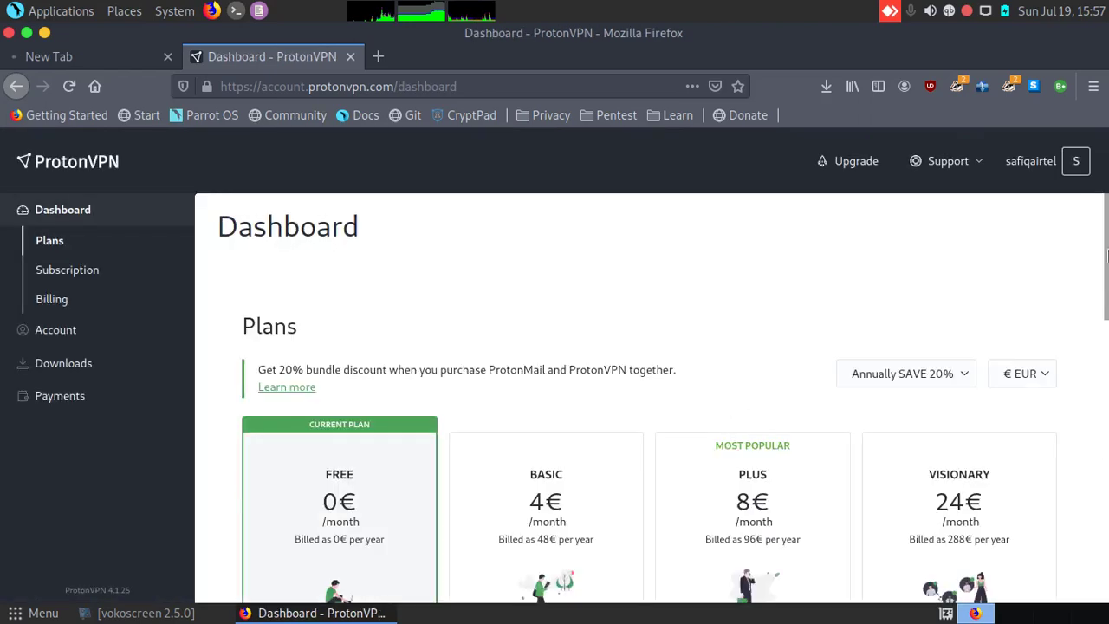
Open the dashboard's Downloads page and follow the GNU/Linux client link to the CLI guide
drag(1106, 253, 1106, 276)
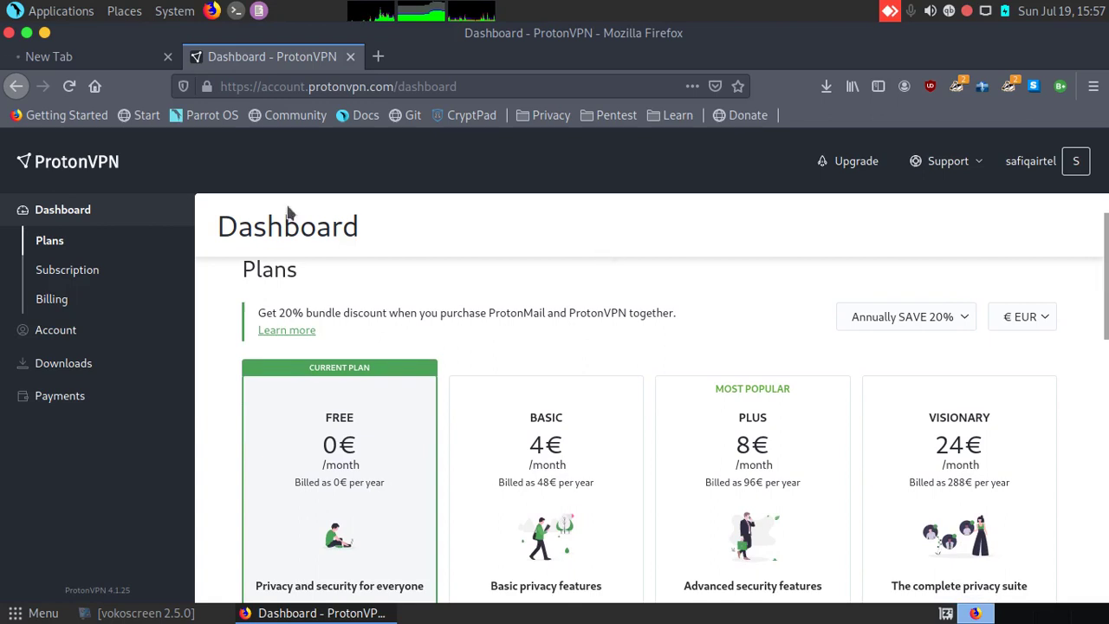
click(67, 372)
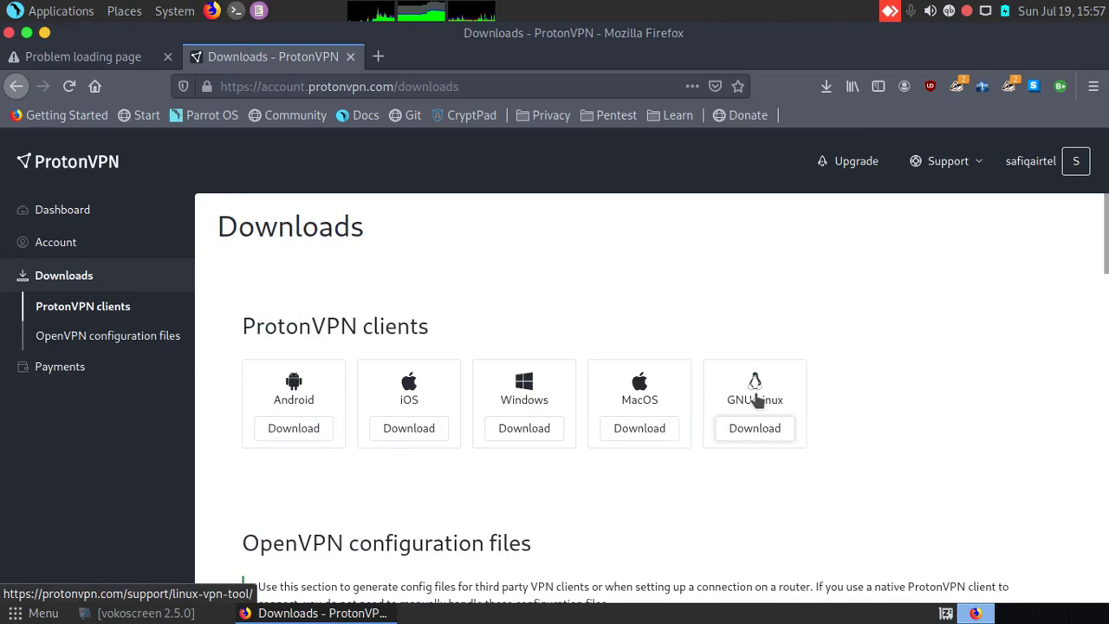
click(756, 399)
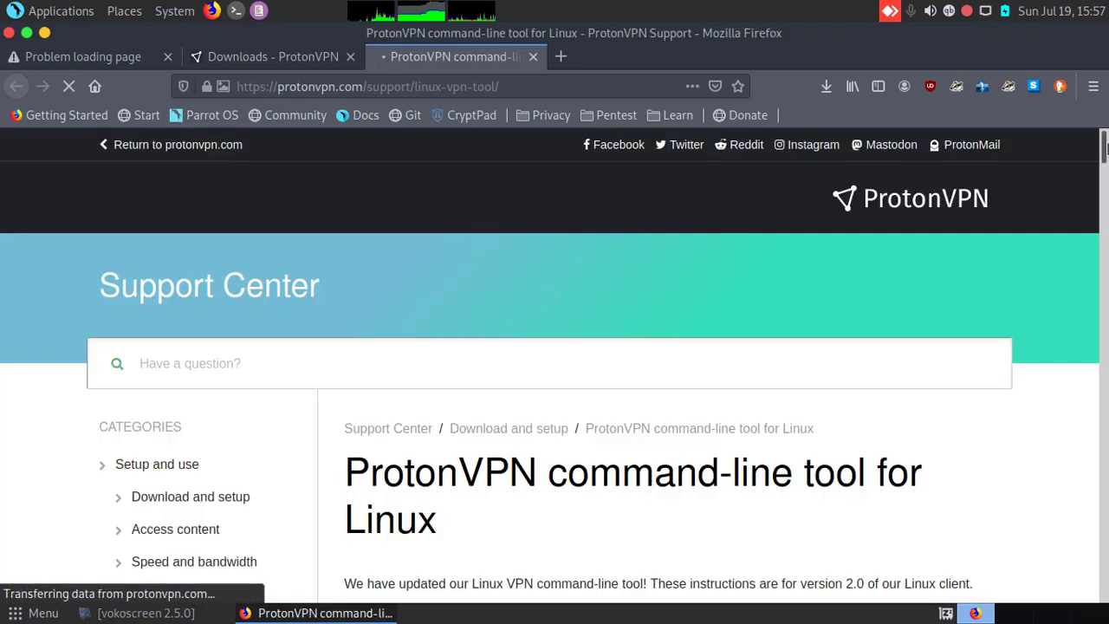
Scroll the Linux guide down to the Initialization section showing sudo protonvpn init
drag(1106, 148, 1105, 170)
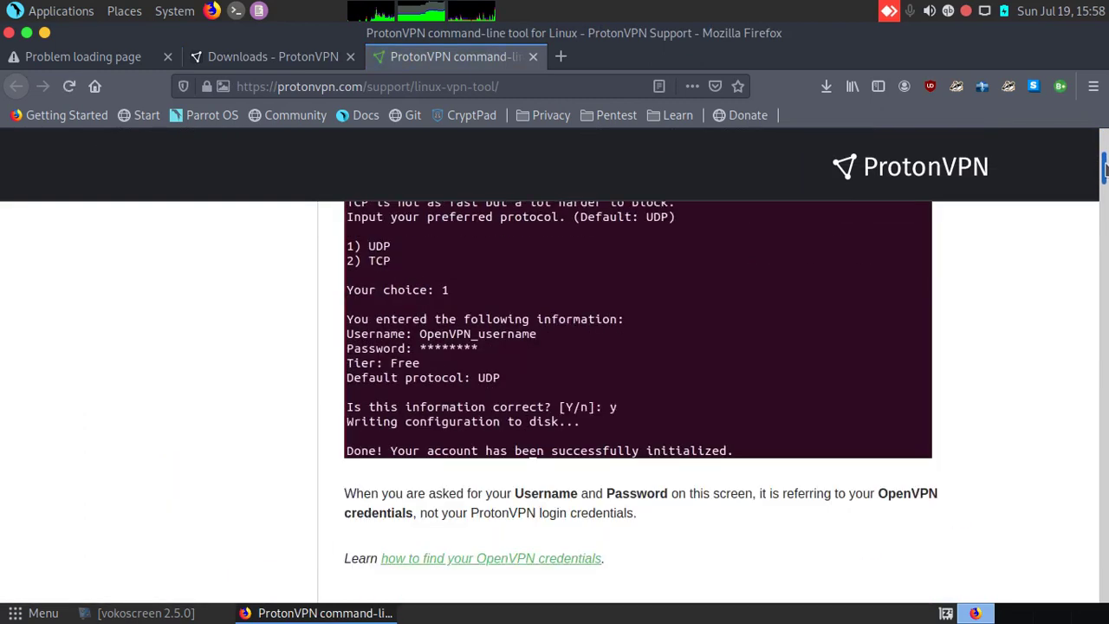
drag(1106, 170, 1105, 159)
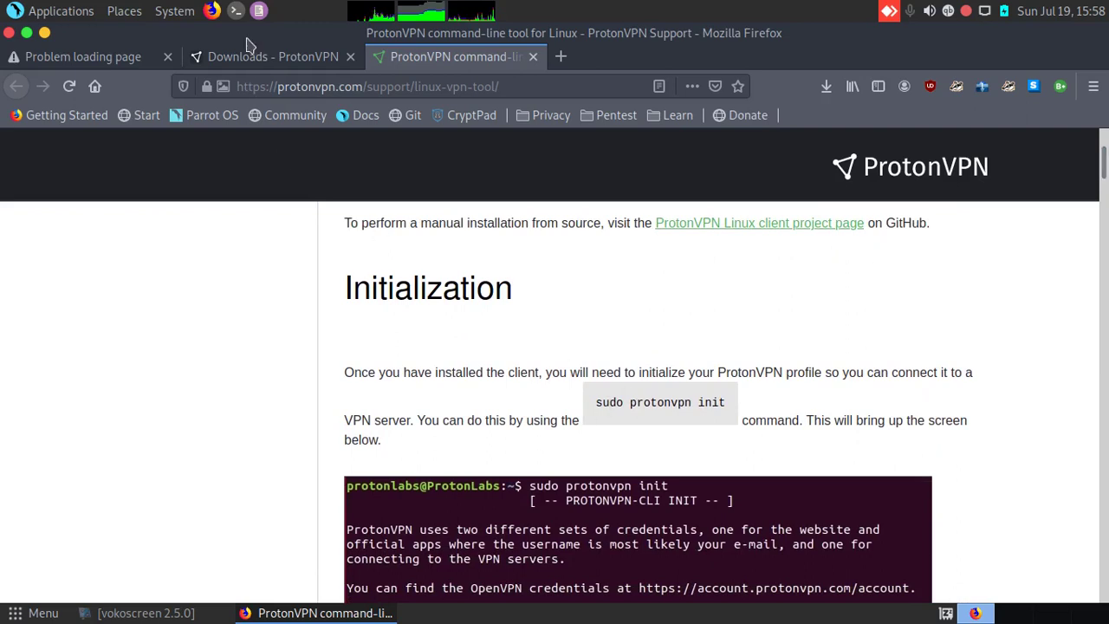
Run sudo protonvpn init in a new terminal, enter the sudo password, and answer y to overwrite
click(235, 11)
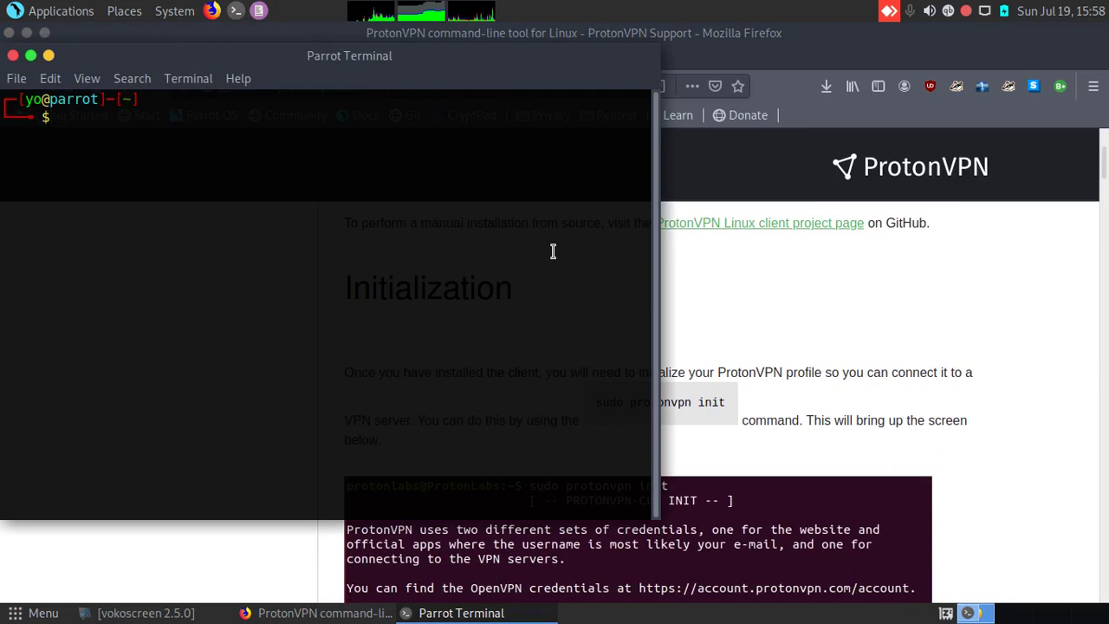
click(718, 397)
double_click(609, 402)
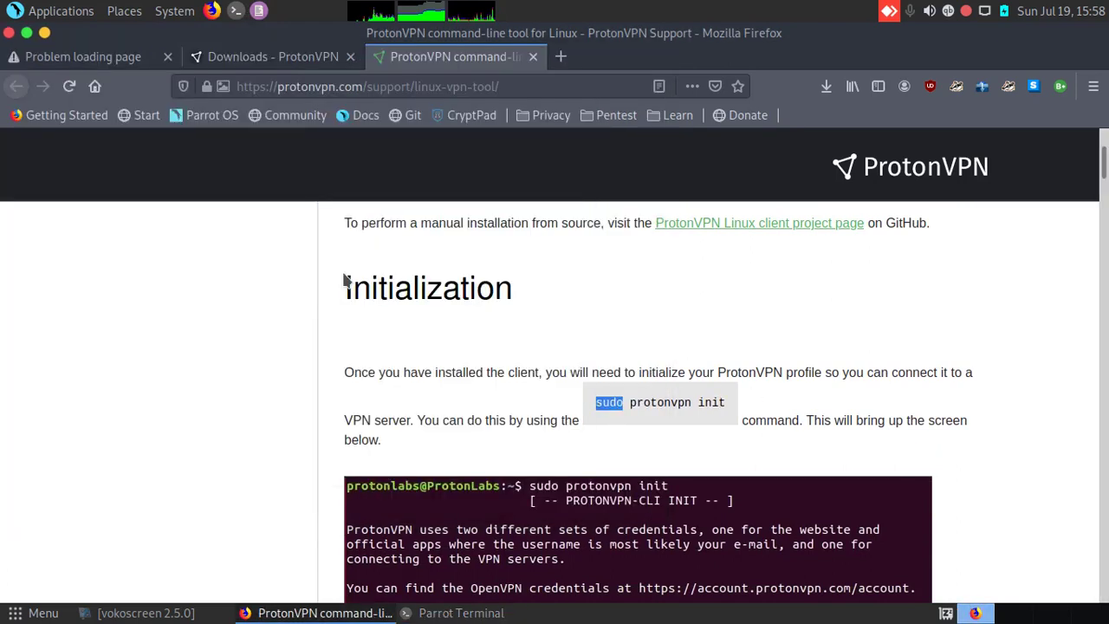
click(441, 613)
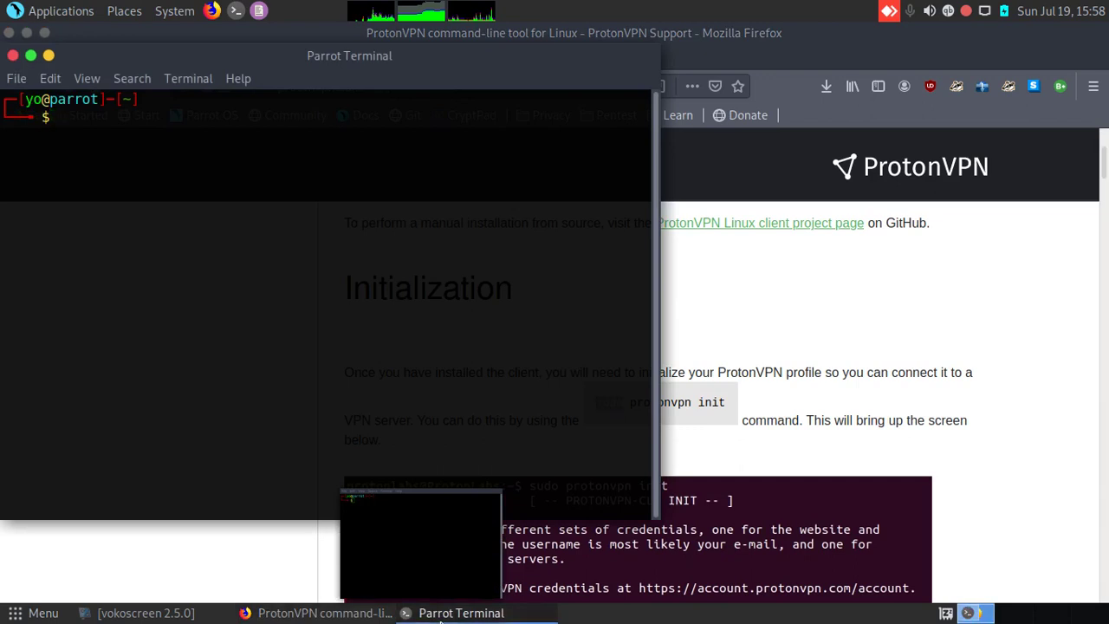
text(sudo protonvpn init)
key(Return)
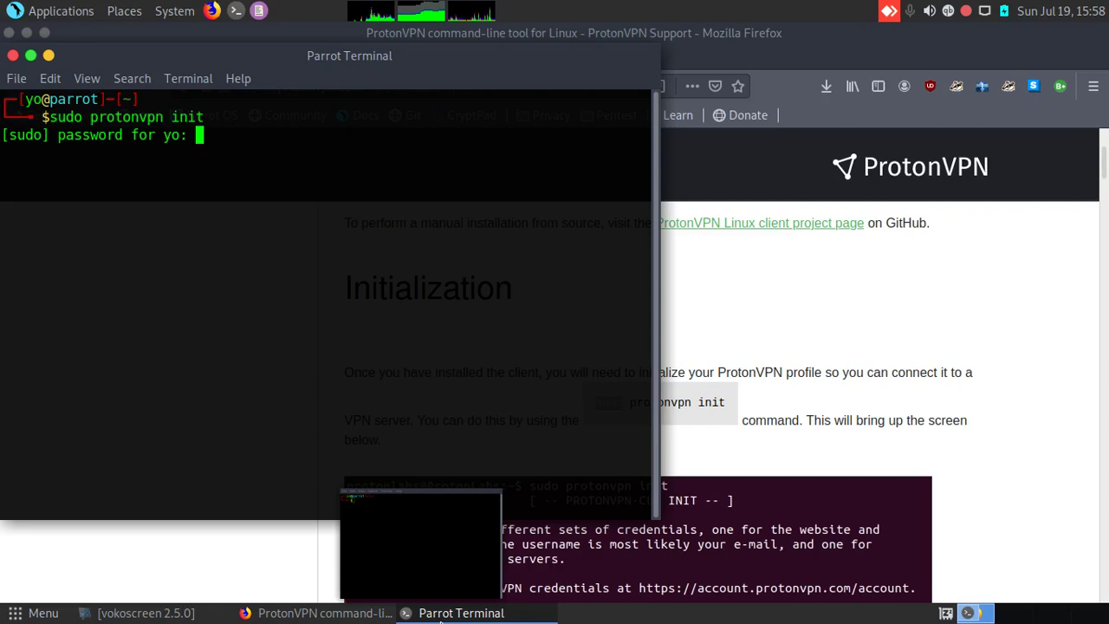
key(Return)
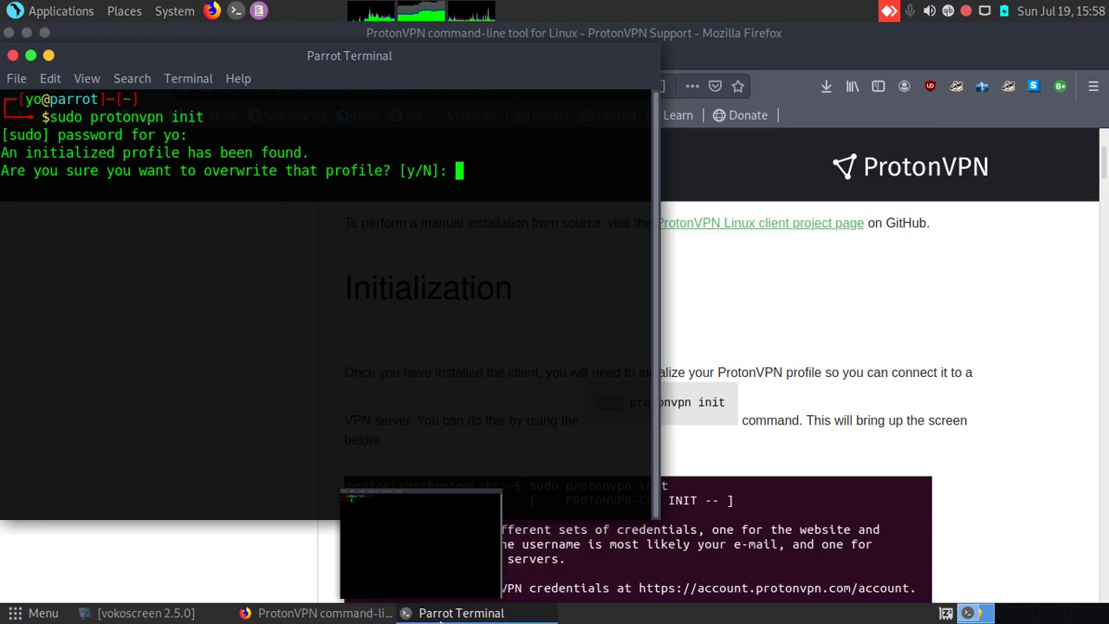
text(y)
key(Return)
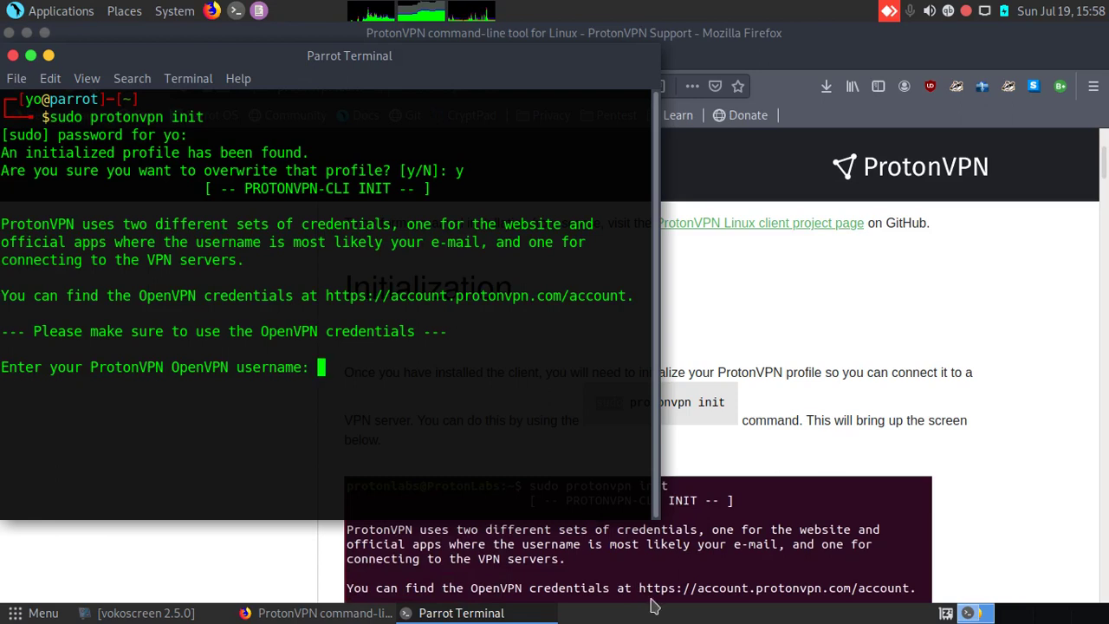
Go from Downloads to Dashboard, then Account, and scroll to the OpenVPN / IKEv2 credentials
mouse_move(453, 612)
click(201, 563)
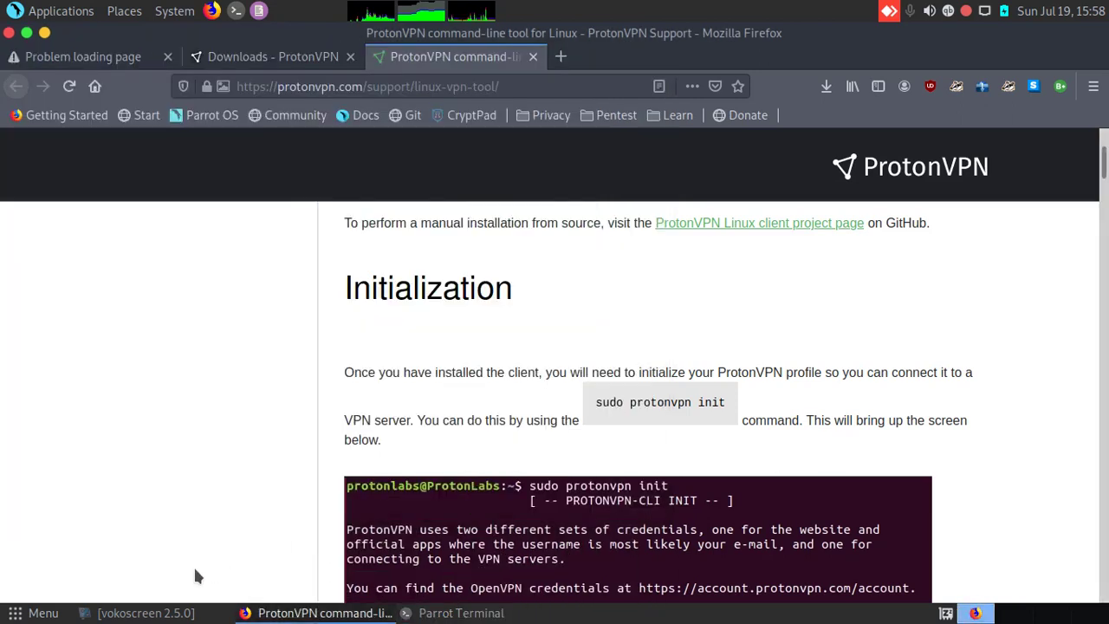
click(290, 73)
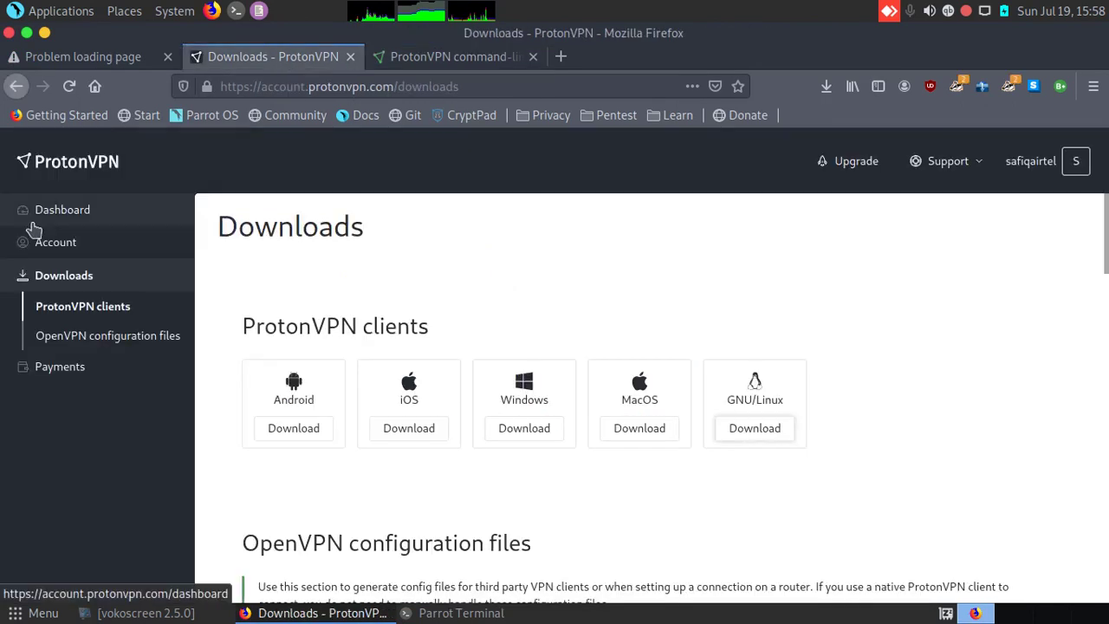
click(53, 211)
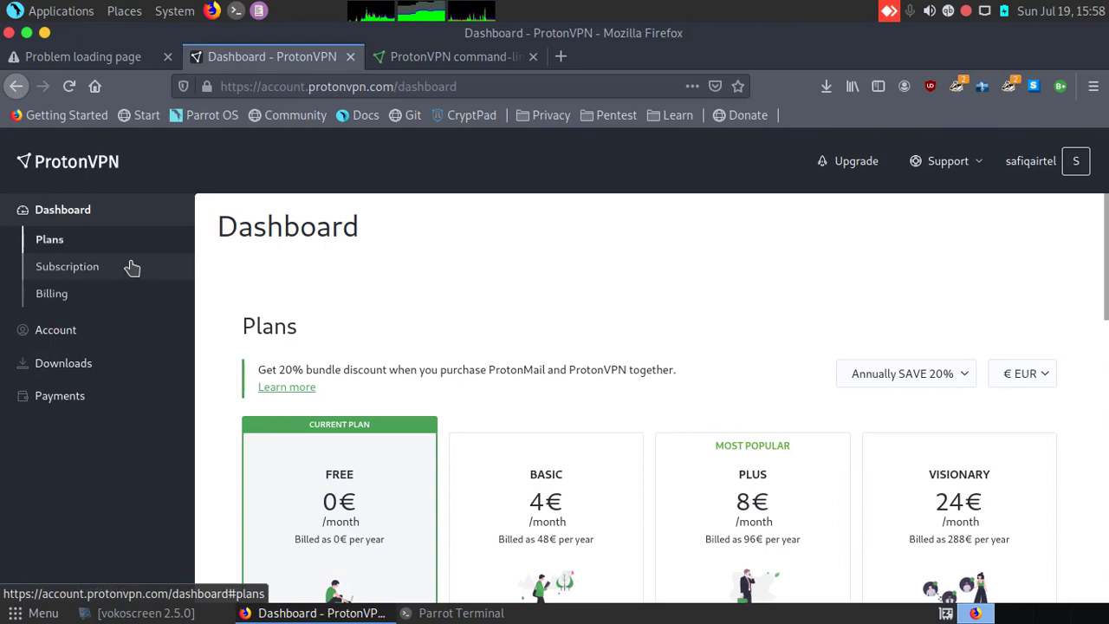
click(35, 331)
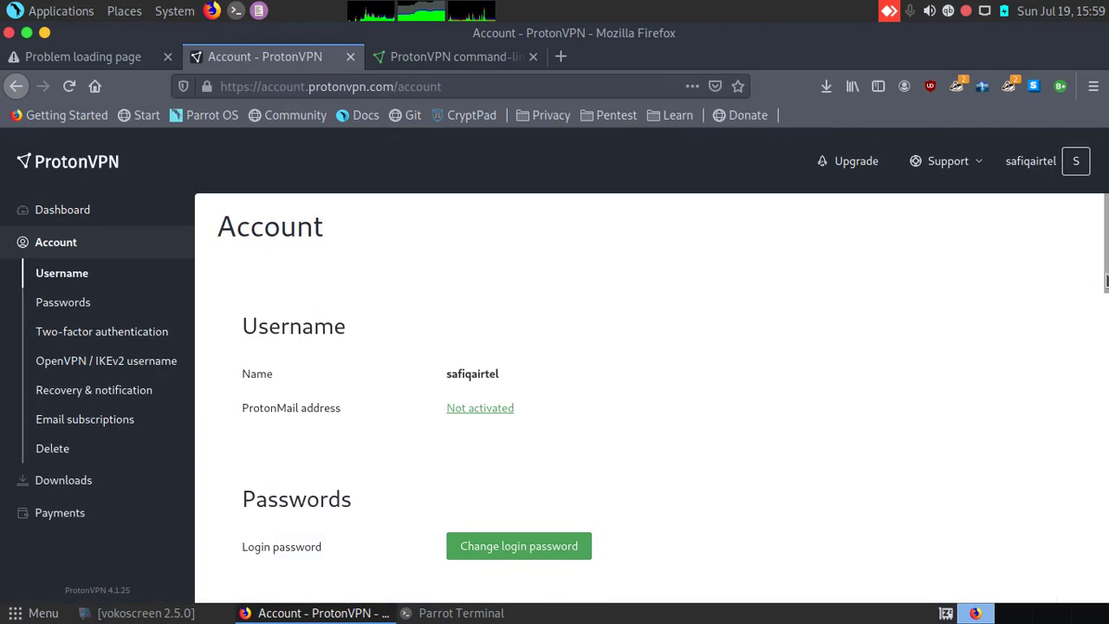
drag(1100, 287, 1105, 416)
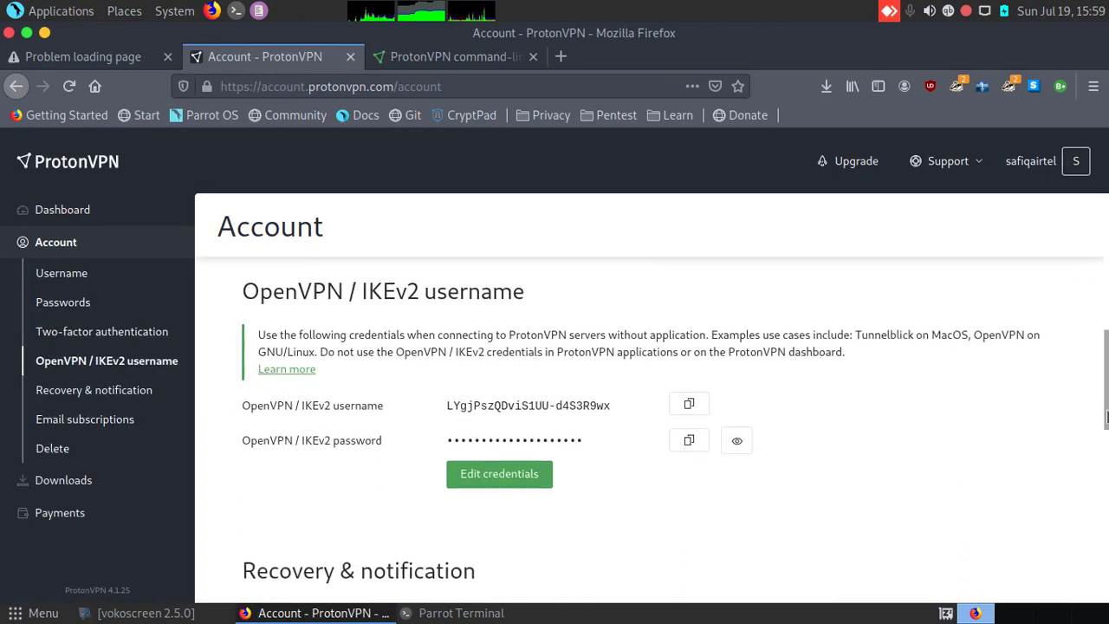
Copy the OpenVPN username from the Account page and paste it at the terminal prompt
click(688, 407)
click(497, 614)
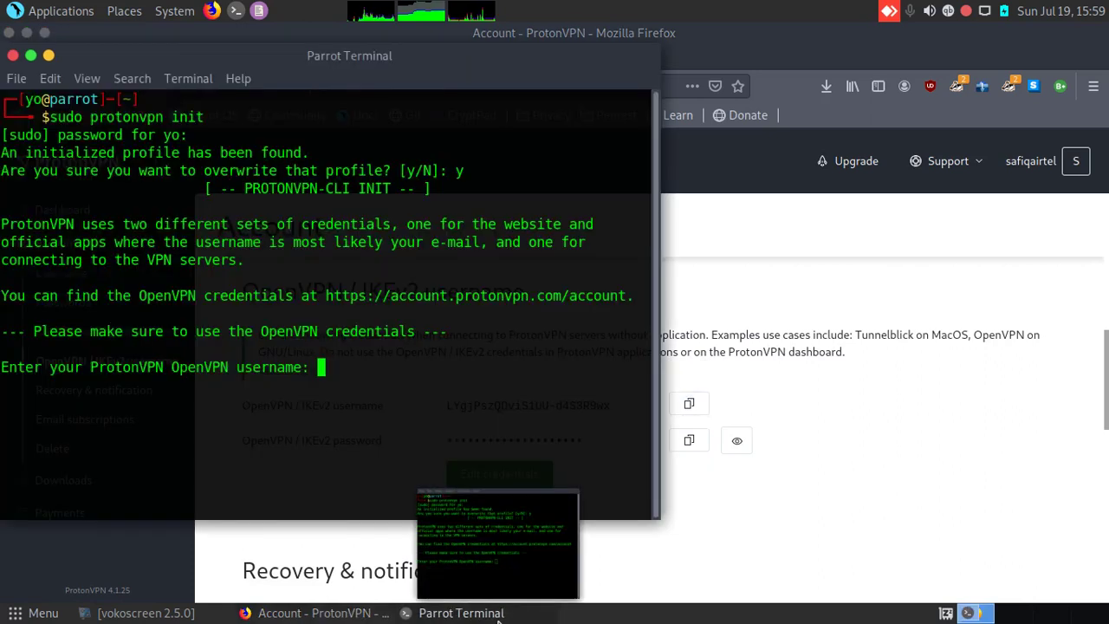
right_click(446, 384)
click(494, 503)
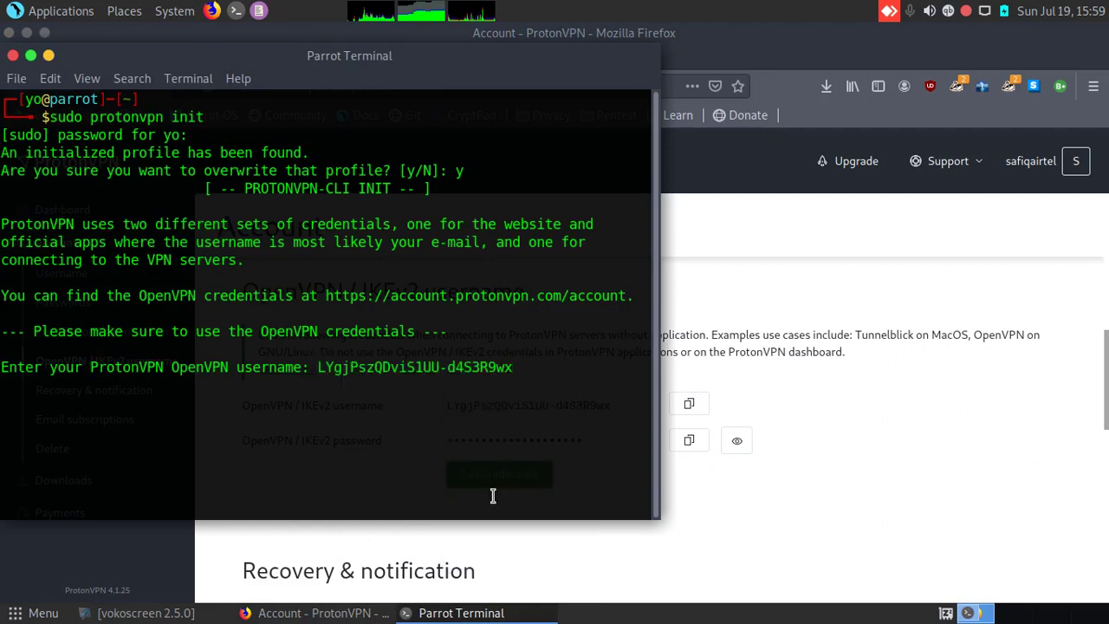
key(Return)
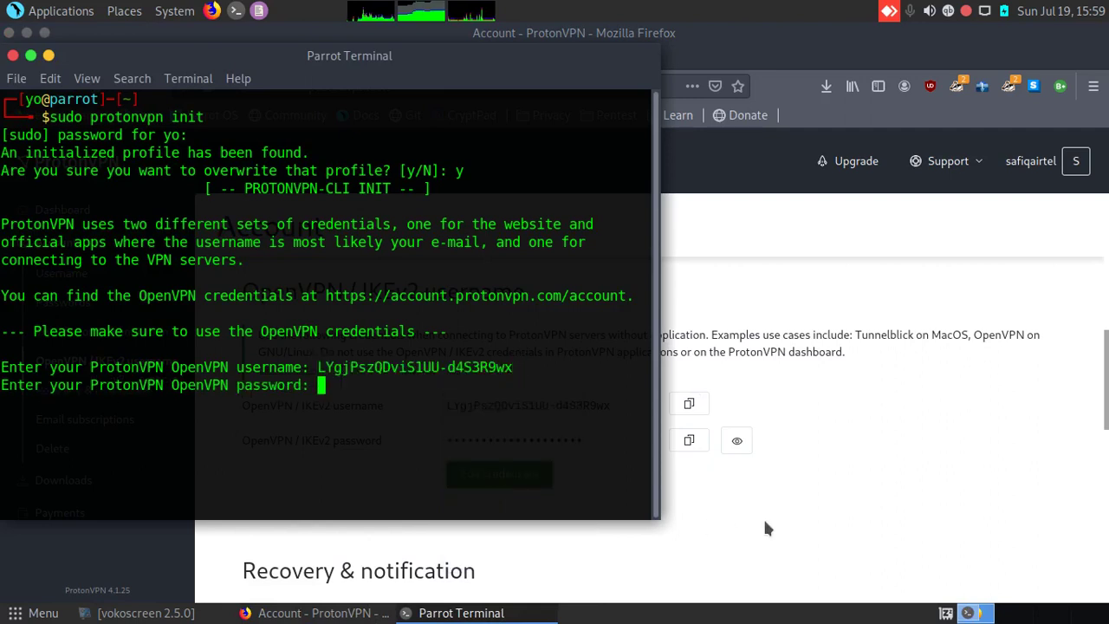
Copy the OpenVPN password and paste it at both the password and confirmation prompts
click(823, 511)
scroll(824, 516, down, 2)
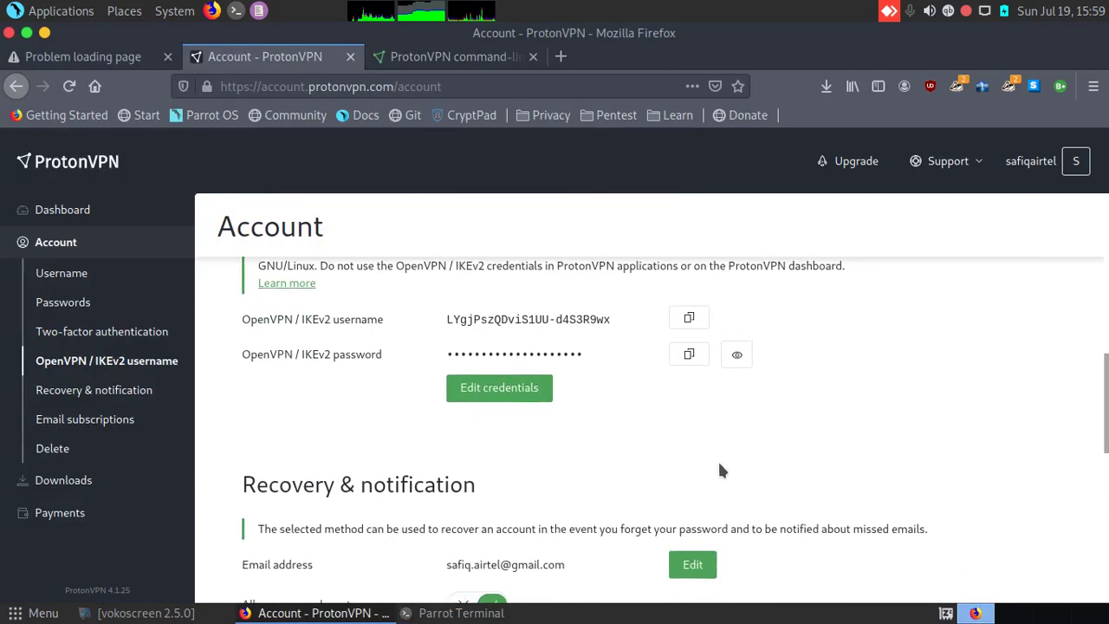
click(688, 353)
click(455, 612)
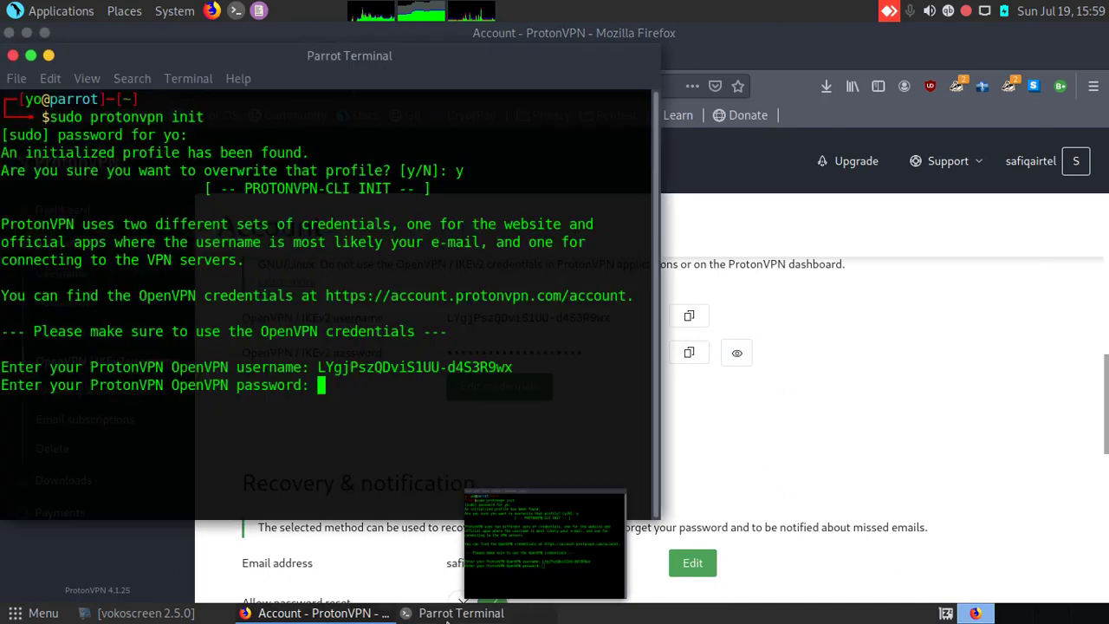
right_click(528, 354)
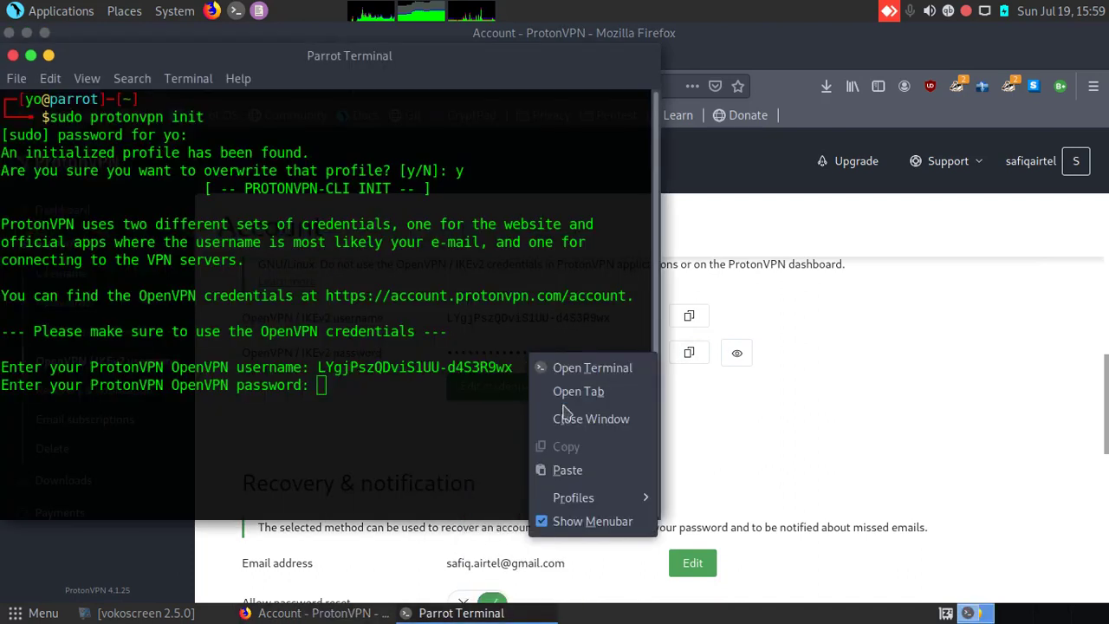
click(567, 472)
key(Return)
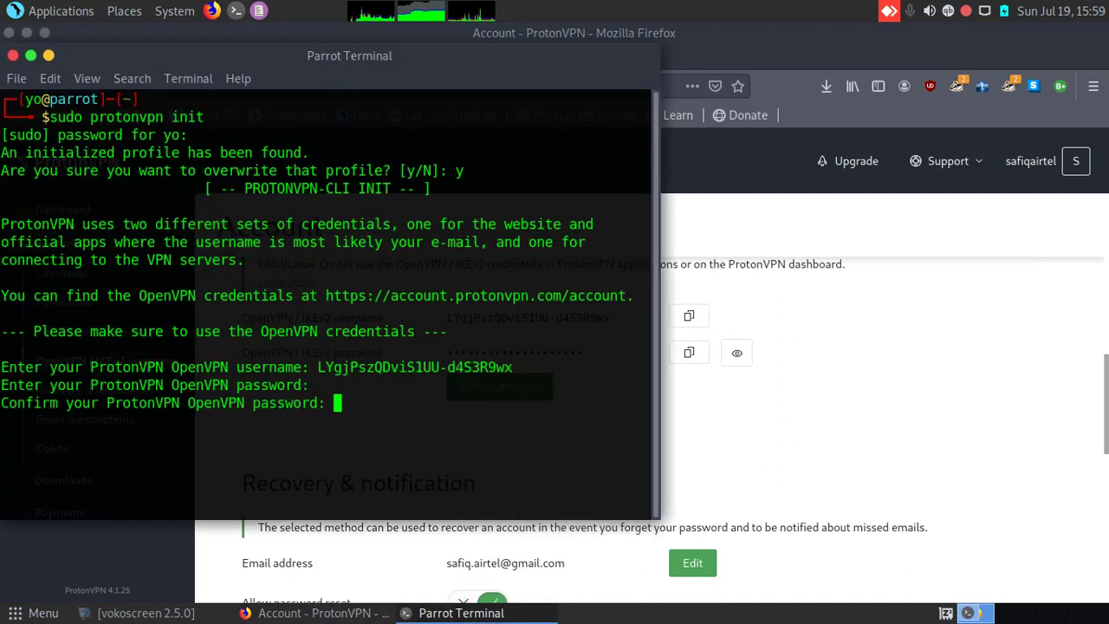
right_click(475, 454)
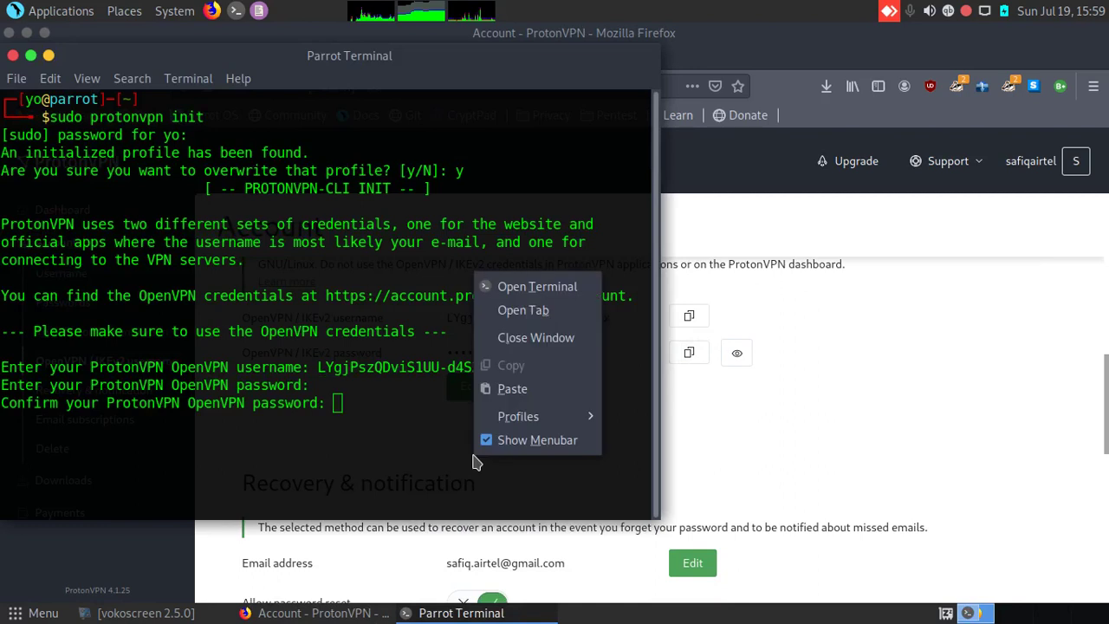
click(541, 390)
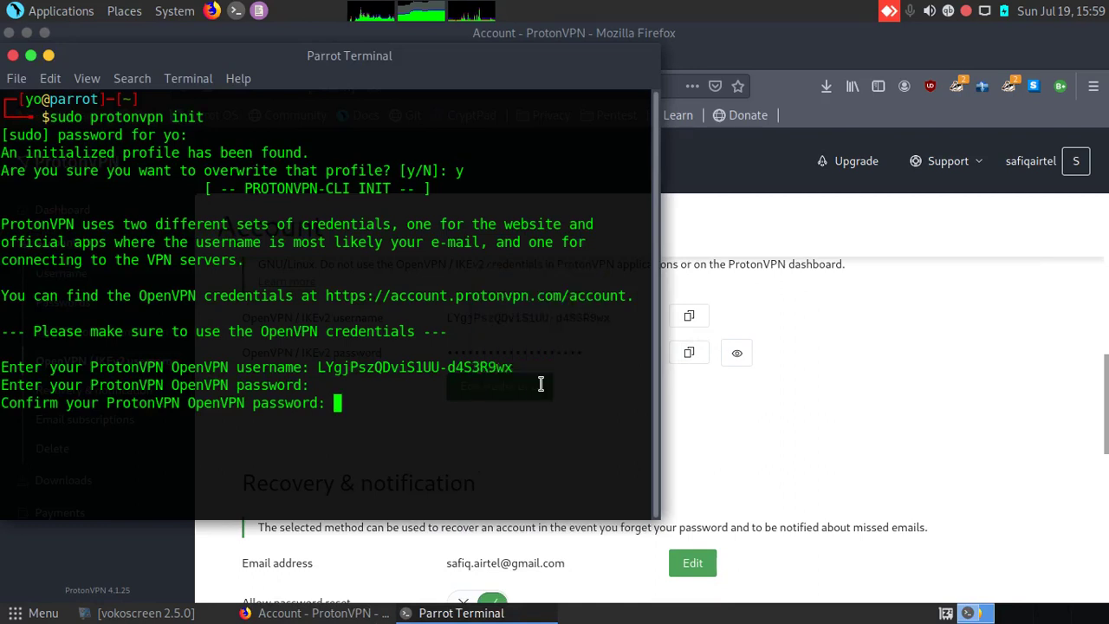
key(Return)
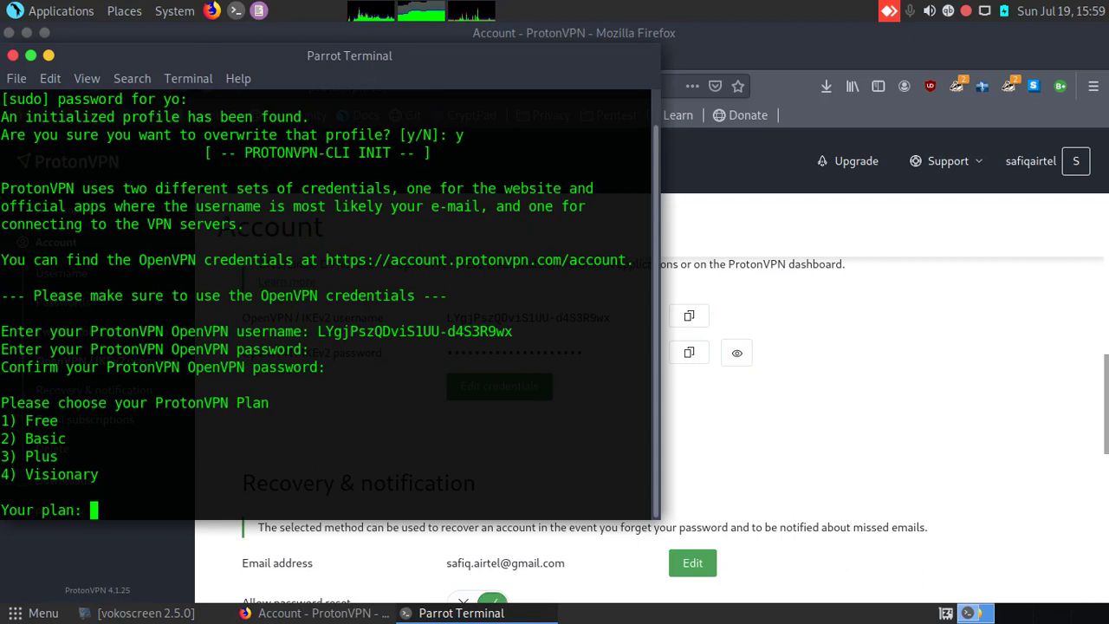
Choose plan 1 (Free) and protocol 2 (TCP), confirm with y, then type sudo protonvpn connect
text(1)
key(Return)
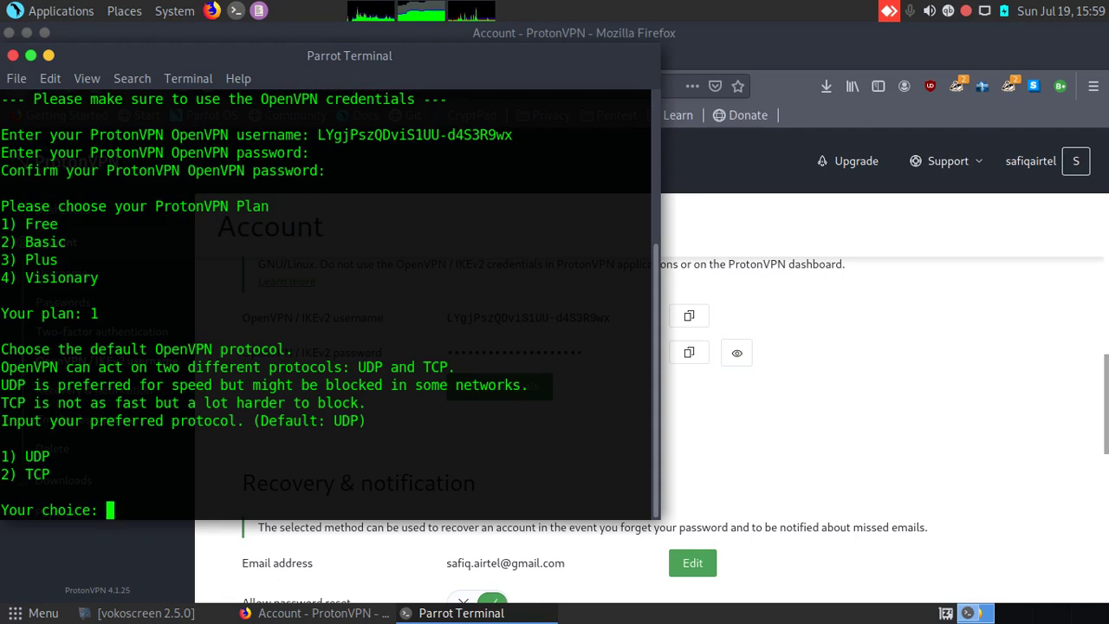
text(2)
key(Return)
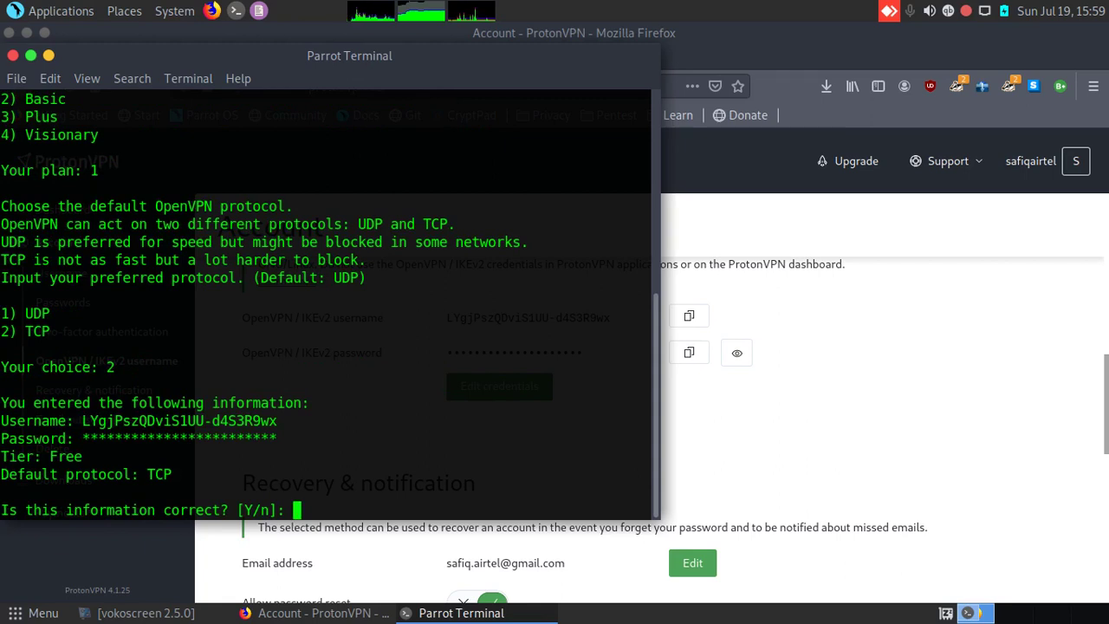
text(y)
key(Return)
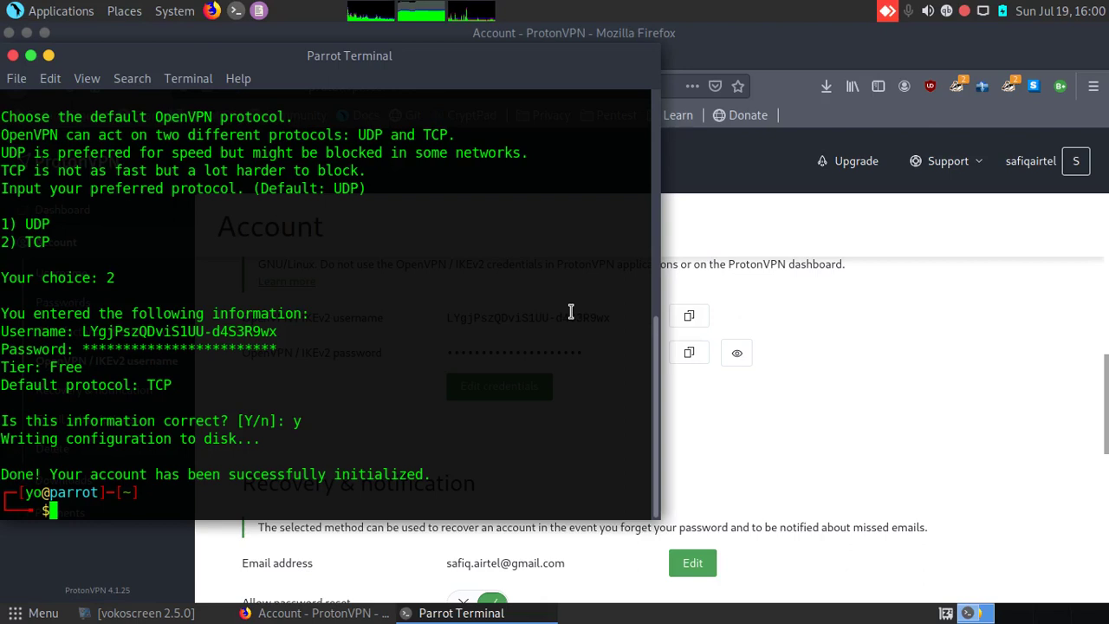
text(sudo )
text(protonvpn )
text(connect)
Connect to the Japan free server JP-FREE#2 using TCP
key(Return)
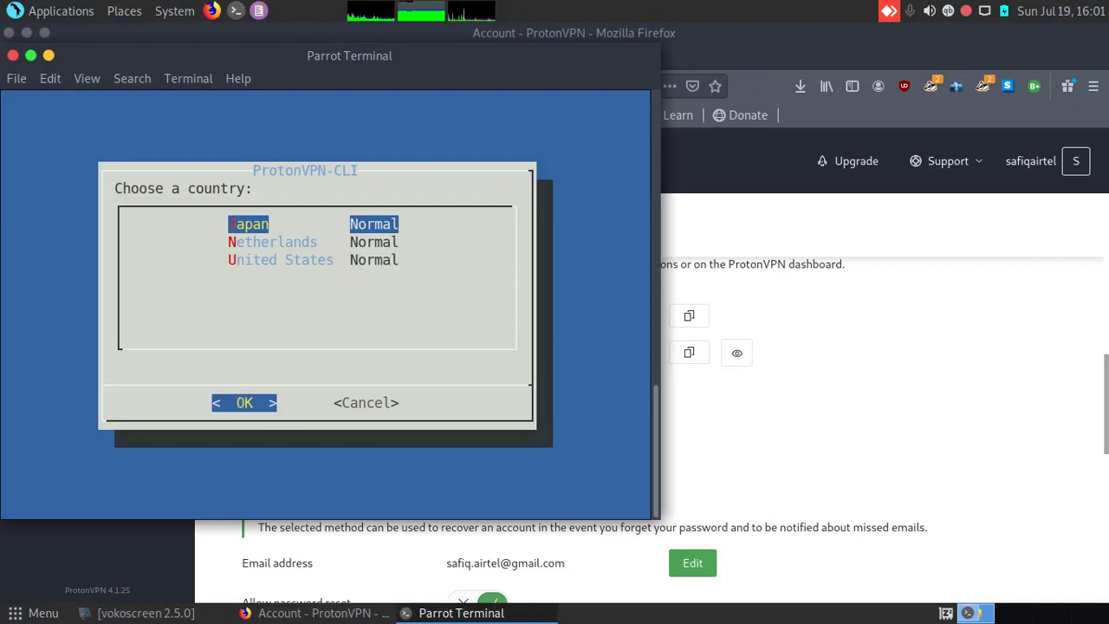
key(Return)
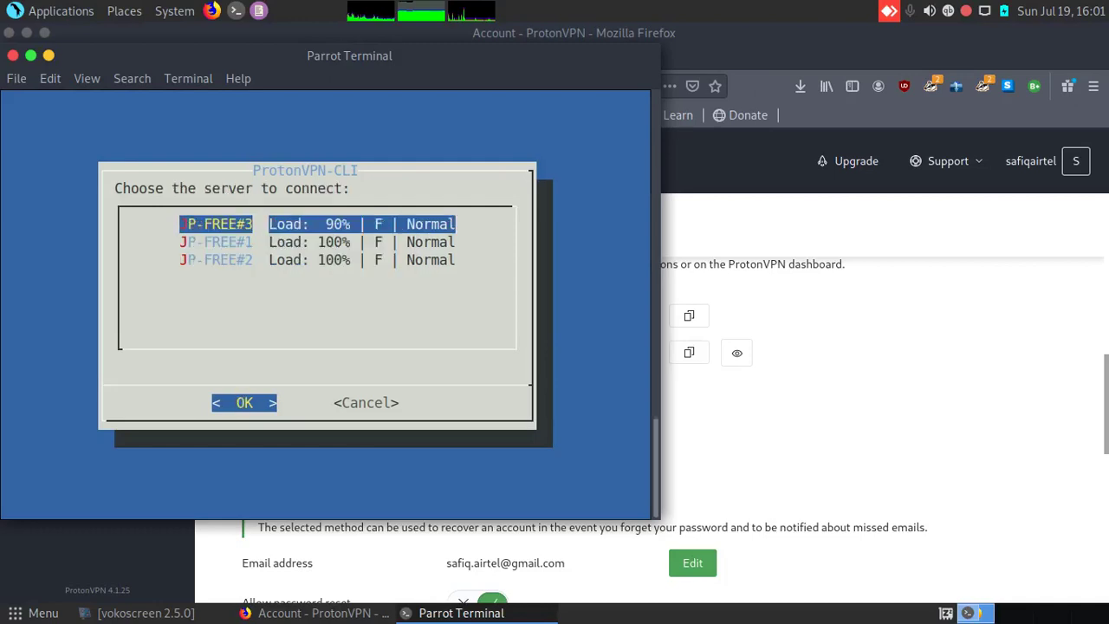
key(Down)
key(Down)
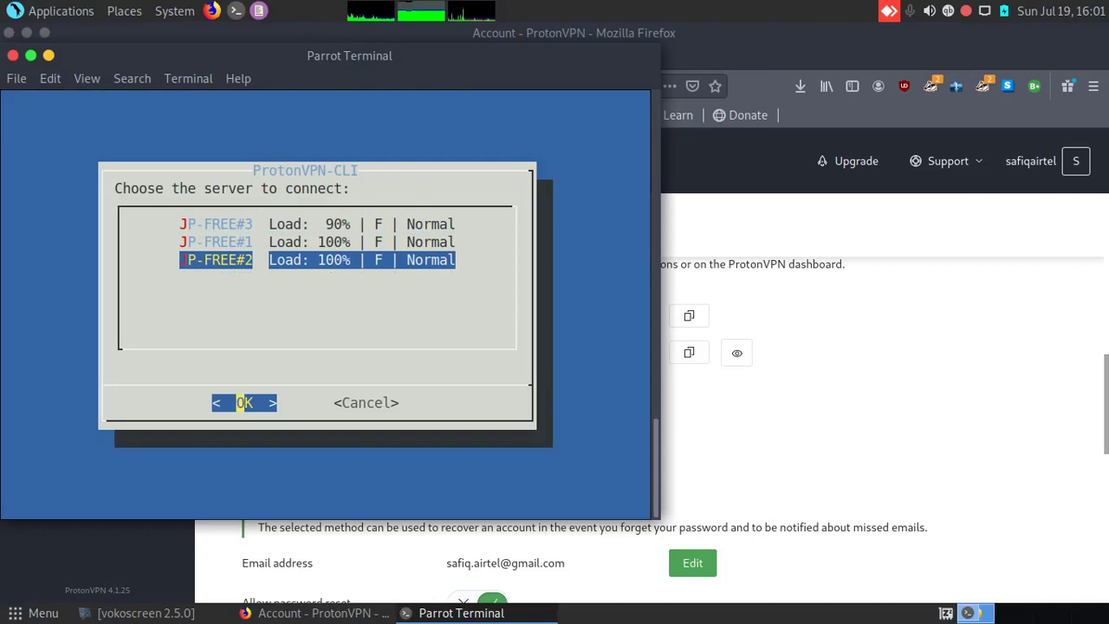
key(Return)
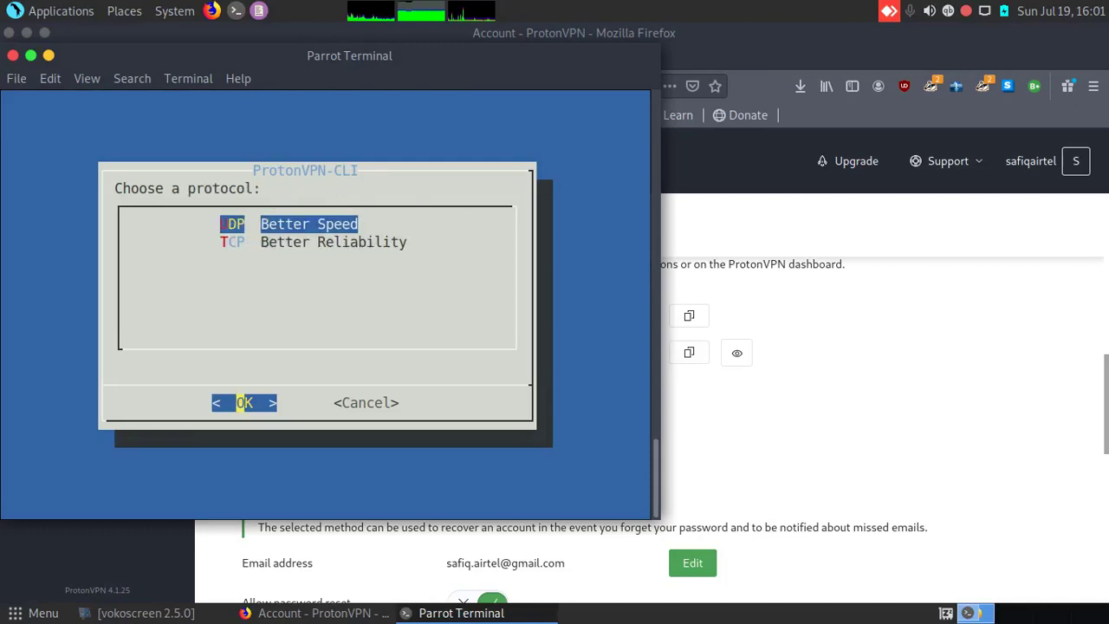
key(Down)
key(Return)
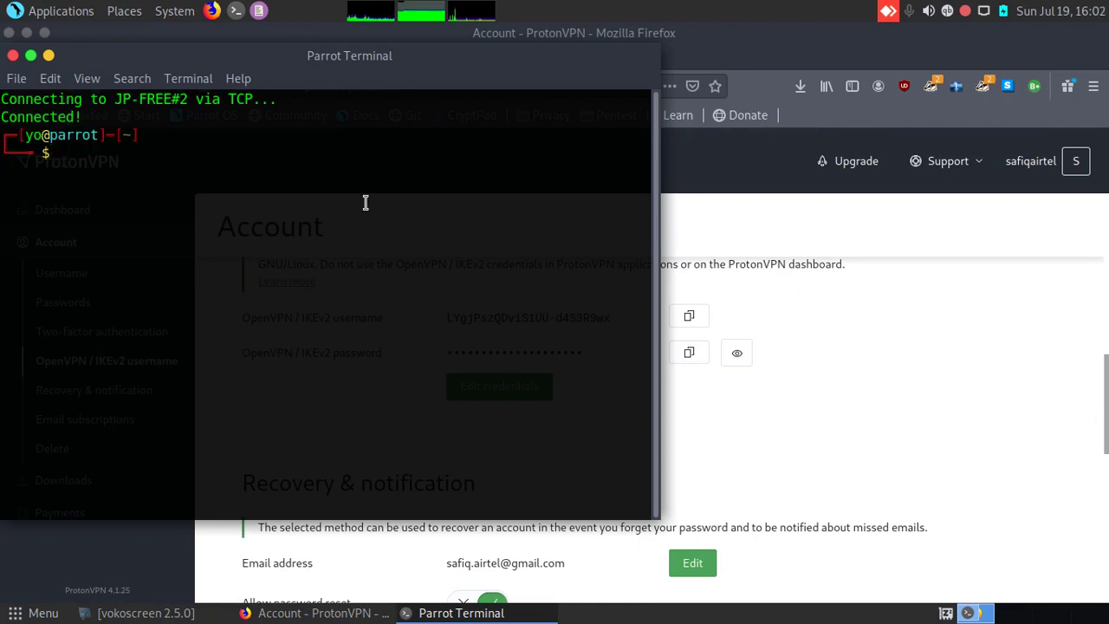
Load IP2Location in a new Firefox tab, confirm a Tokyo, Japan VPN address, then close it
click(760, 324)
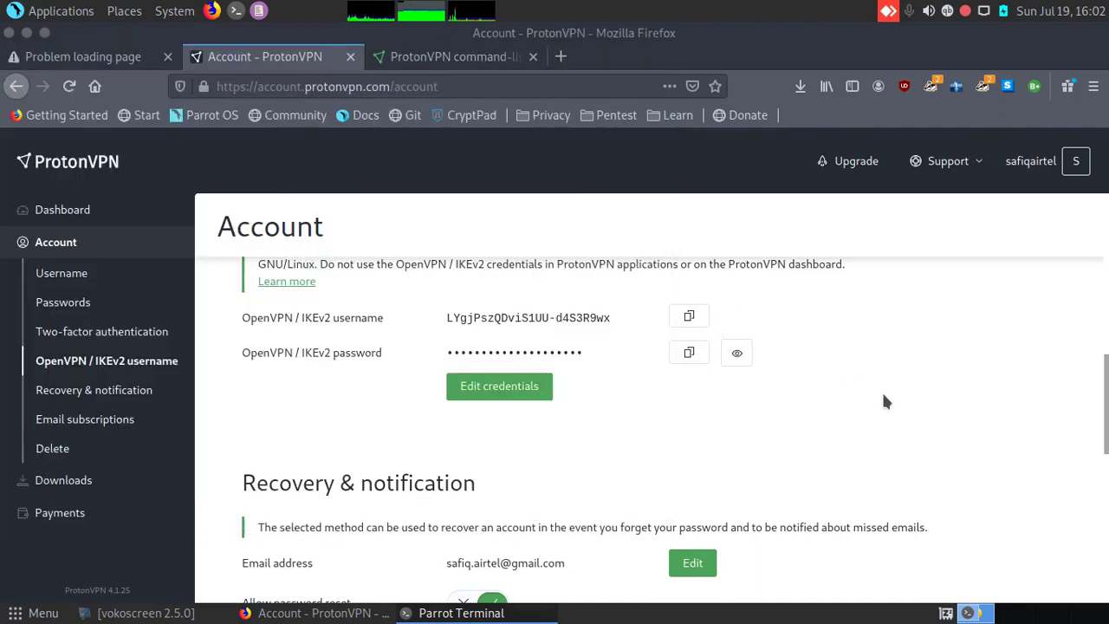
click(562, 57)
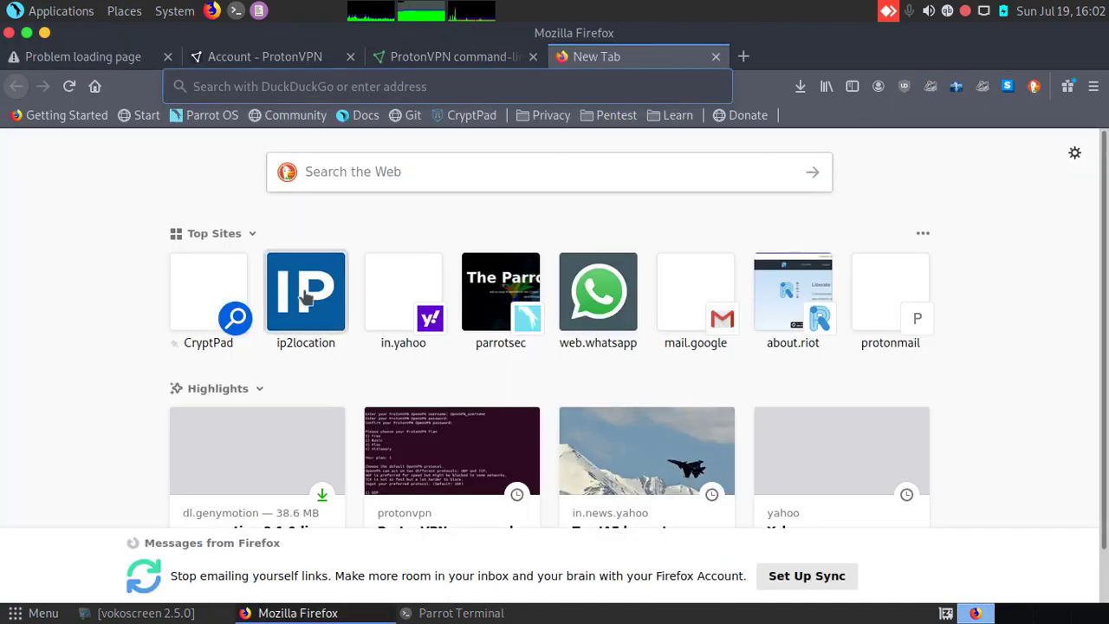
mouse_move(305, 292)
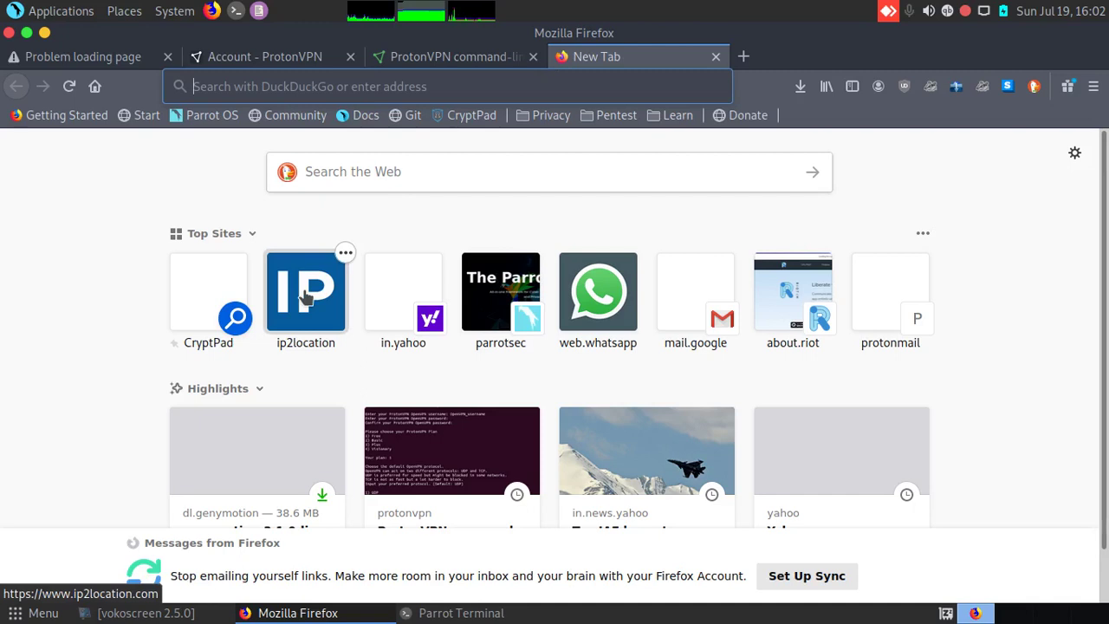
click(305, 297)
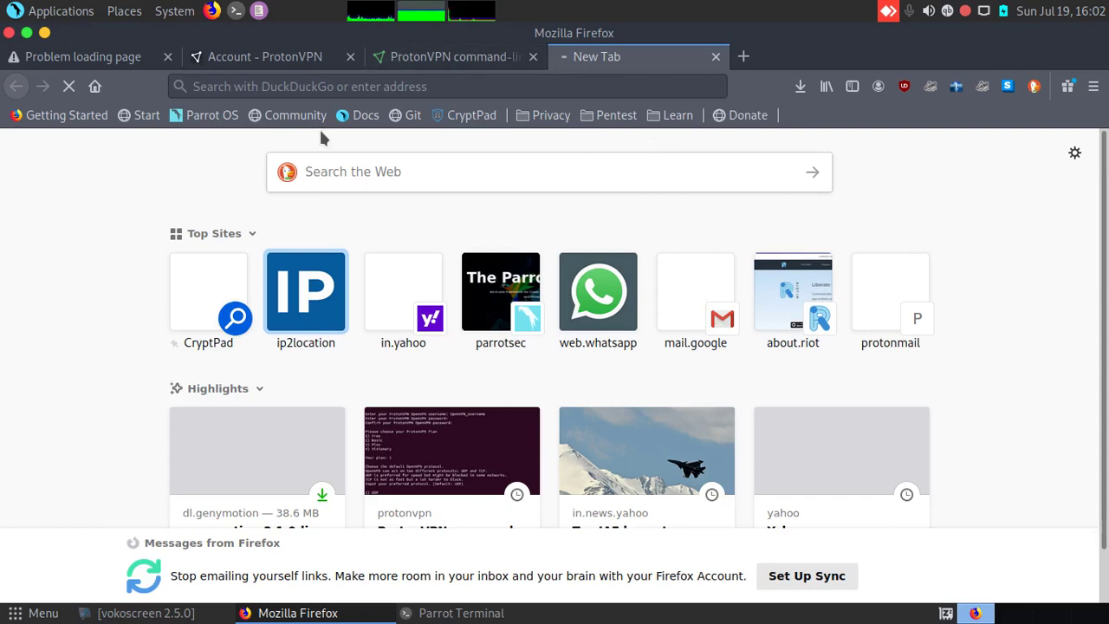
mouse_move(305, 292)
click(303, 281)
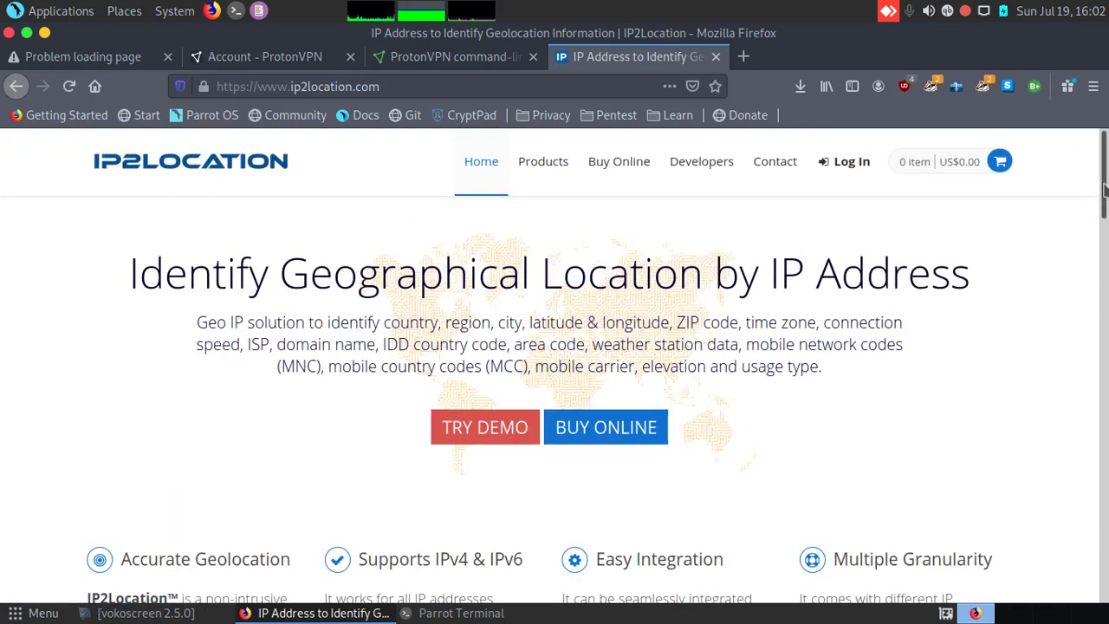
drag(1104, 190, 1106, 319)
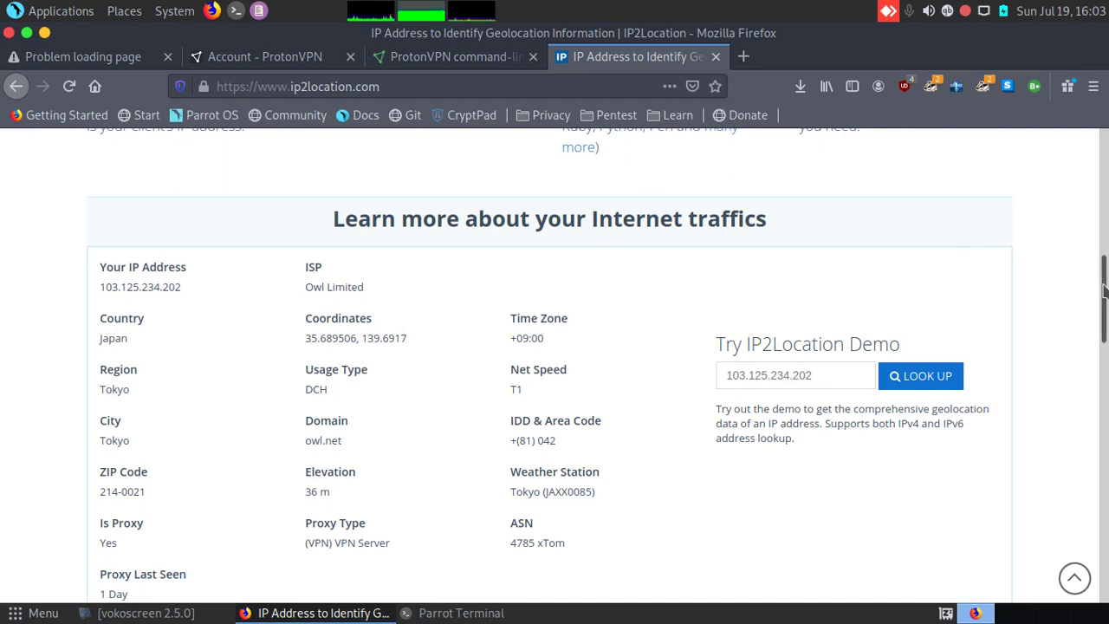
scroll(1104, 293, down, 3)
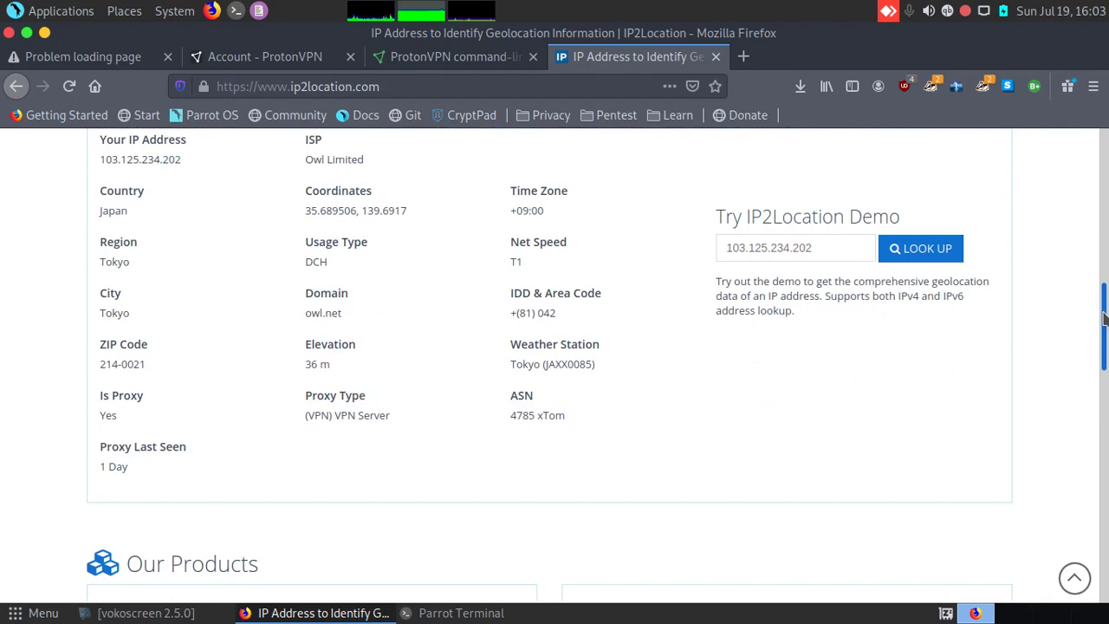
scroll(1104, 292, up, 3)
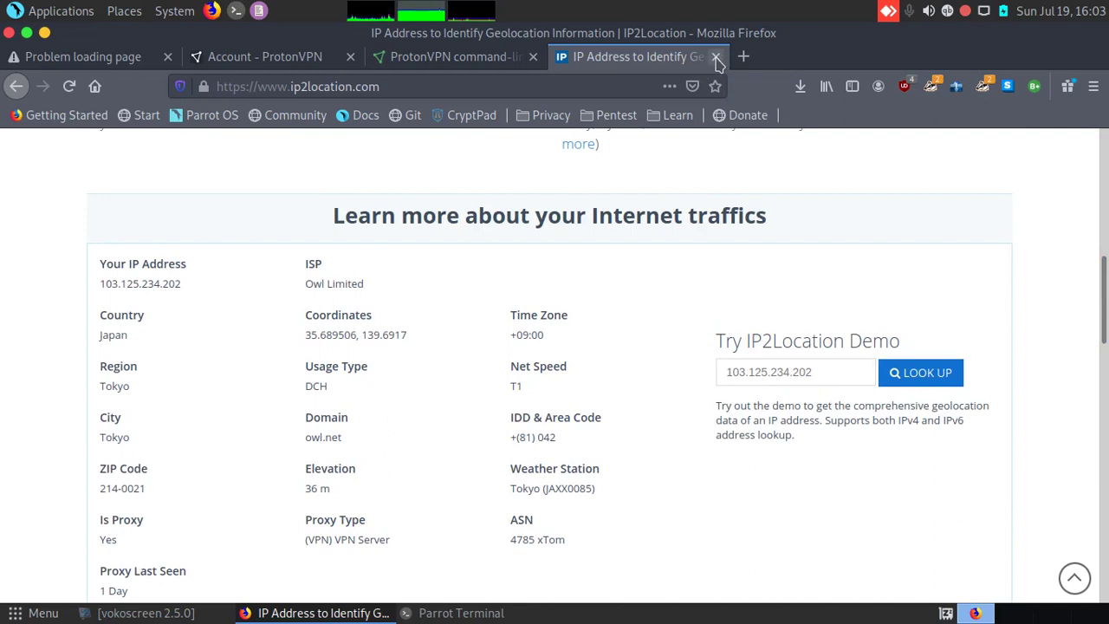
click(715, 58)
mouse_move(461, 613)
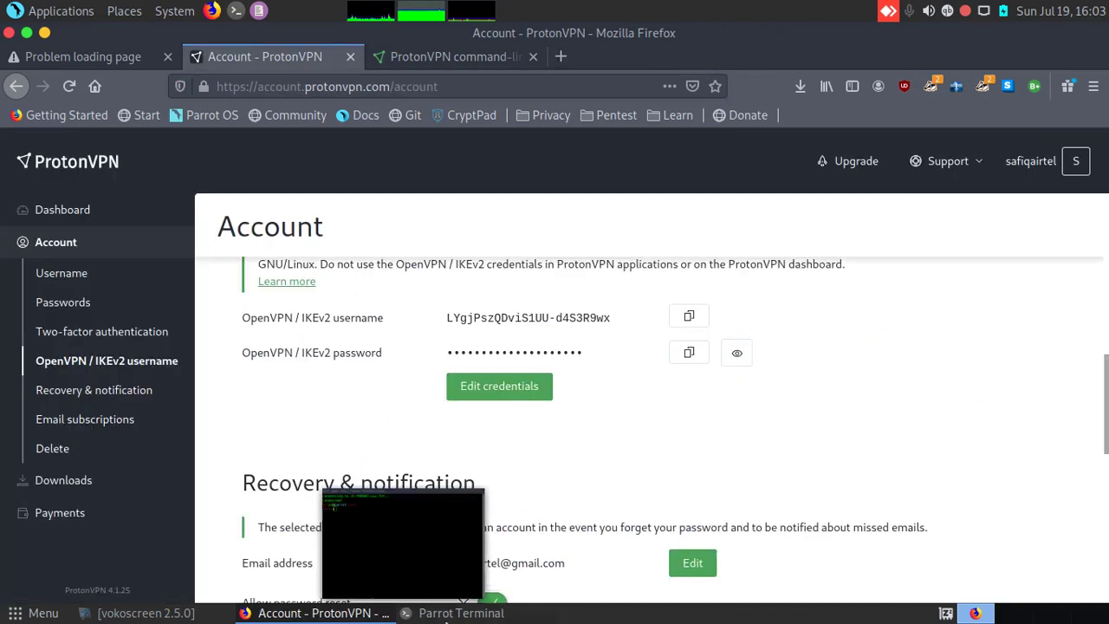
Run 'sudo protonvpn disconnect' in the terminal so ProtonVPN reports Disconnected
click(460, 612)
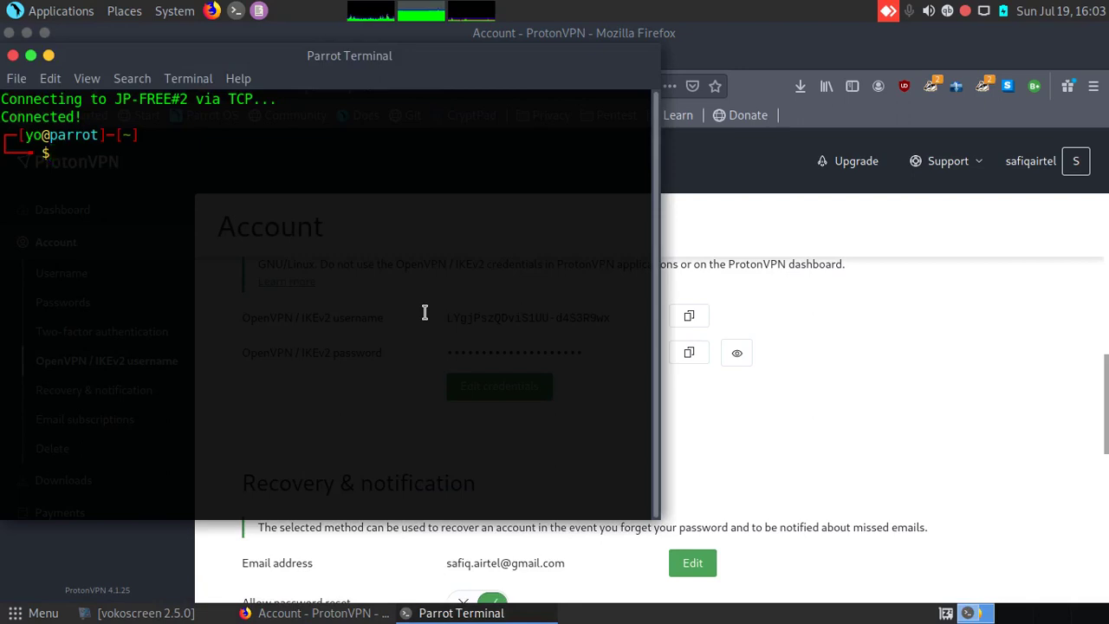
text(sudo )
text(protonvpn)
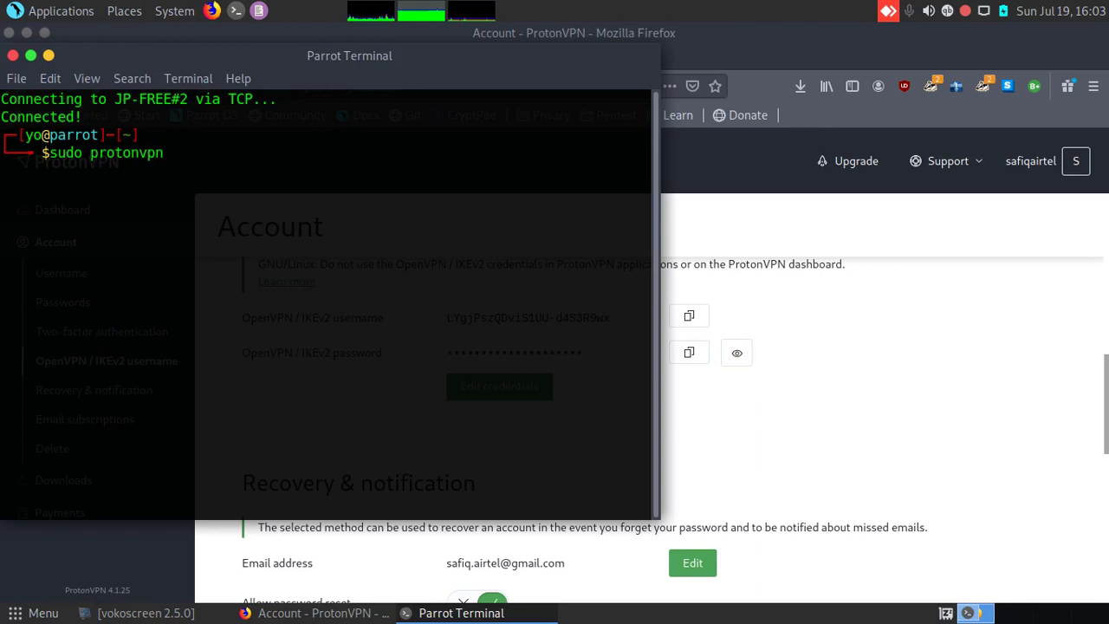
text( disconnect)
key(Return)
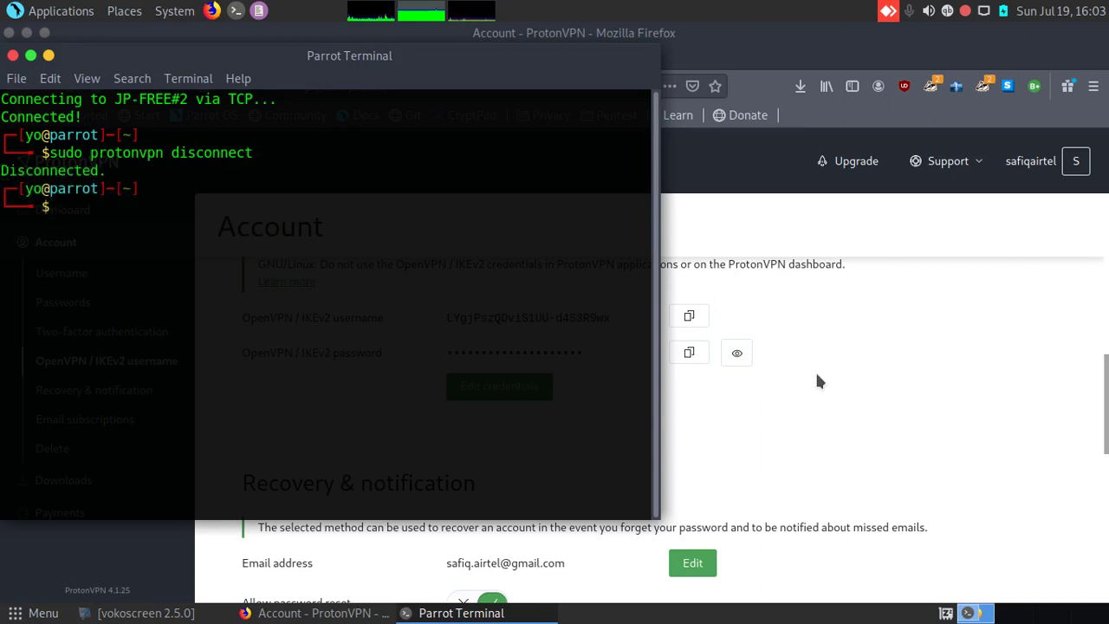
click(738, 60)
Reopen IP2Location in a new tab to confirm an India, Bharti Airtel address with no proxy
click(559, 59)
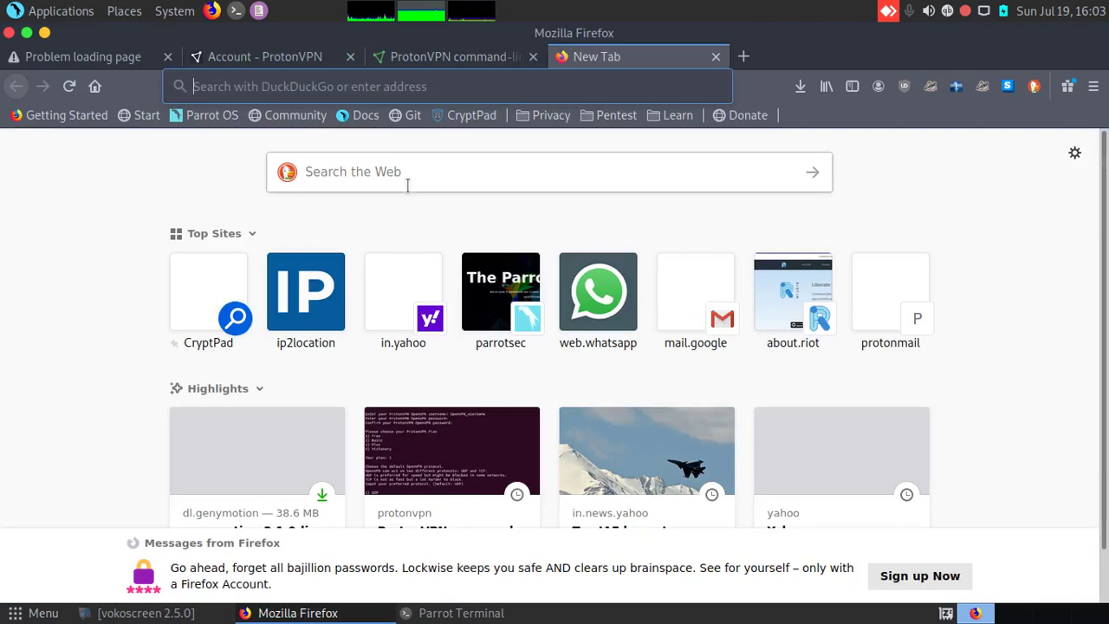
click(310, 289)
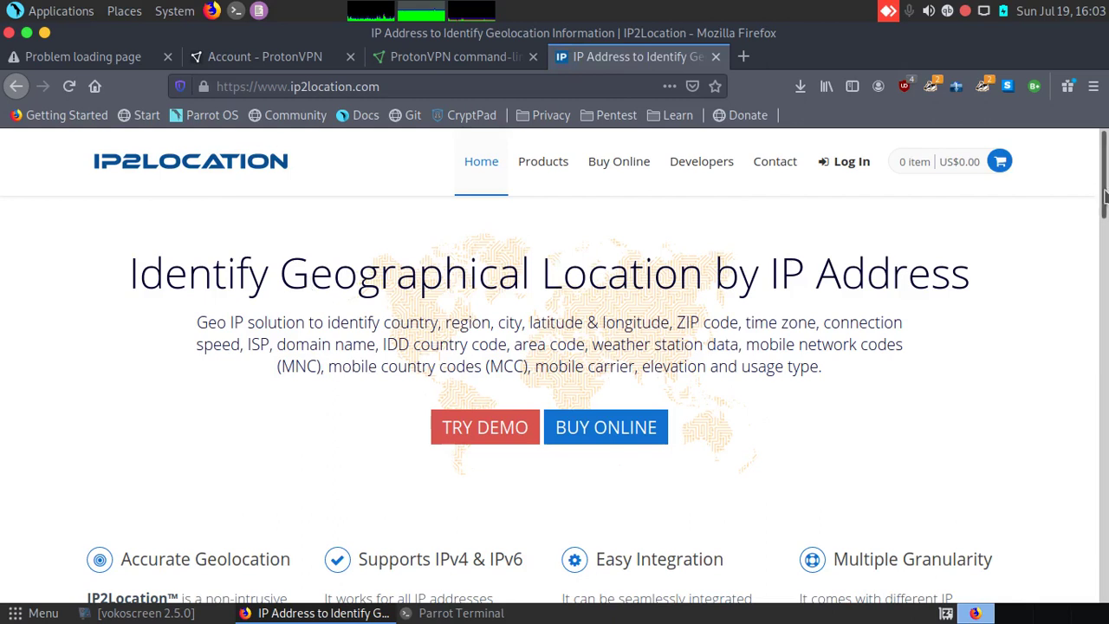
drag(1105, 197, 1104, 333)
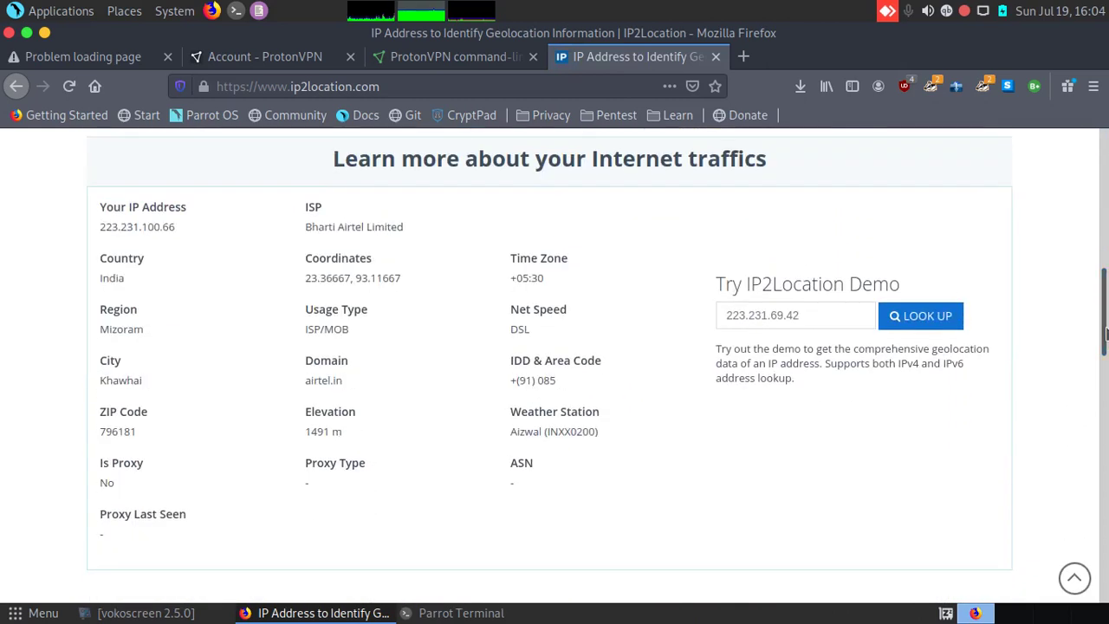